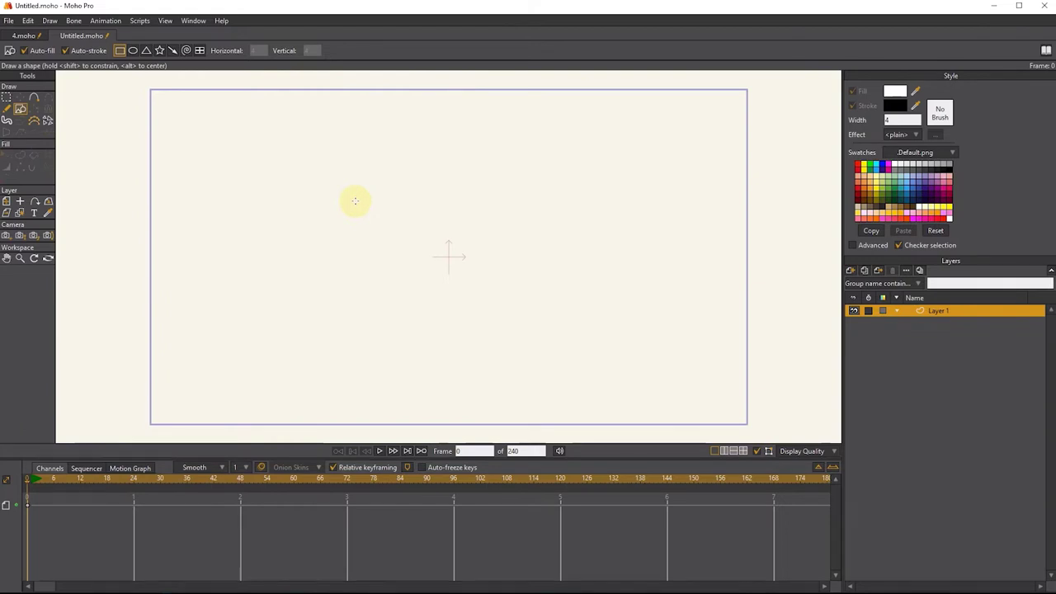
Draw a tall, narrow white oval with a black outline near the canvas's upper right on Layer 1.
click(132, 50)
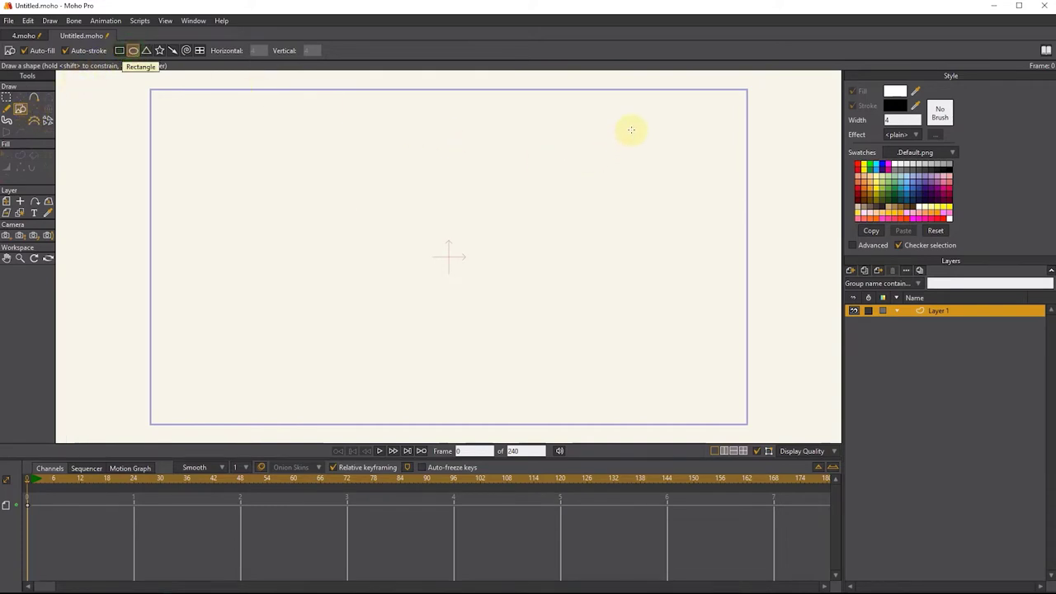
drag(616, 140, 597, 226)
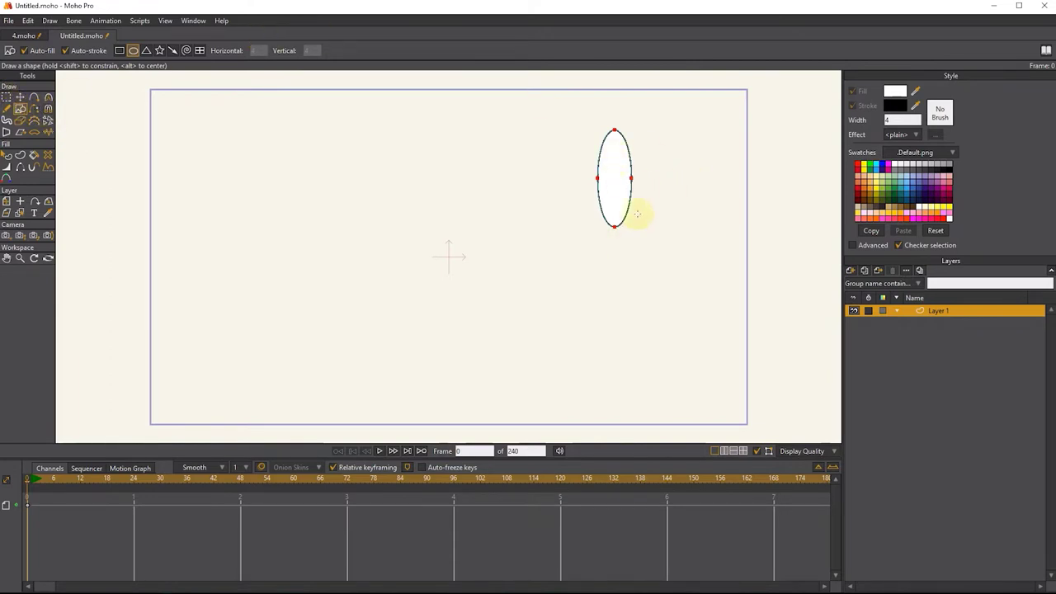
Duplicate the oval layer twice to create Layer 2 and Layer 3.
click(865, 271)
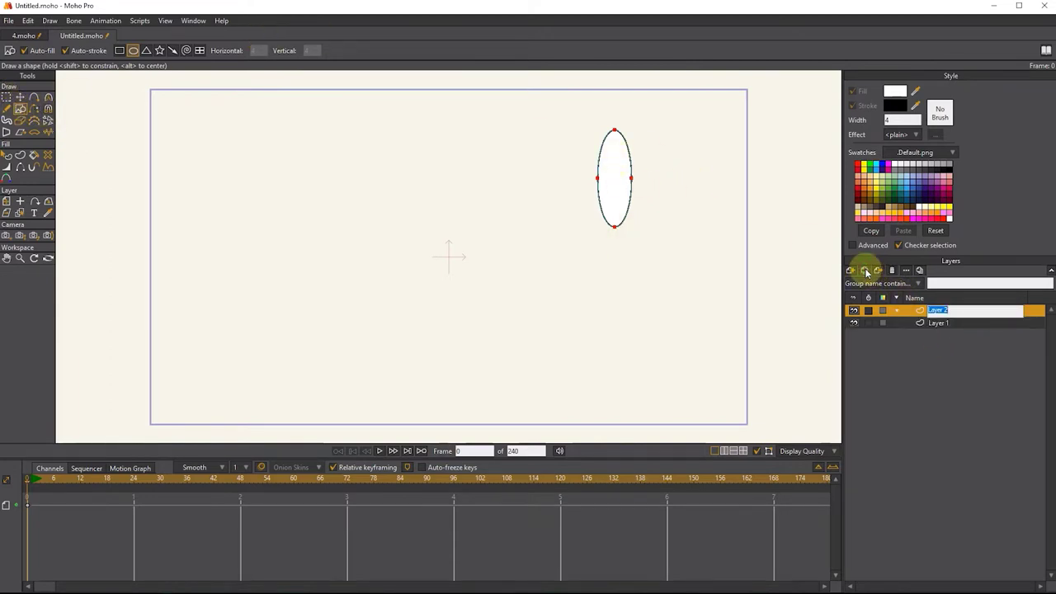
click(919, 308)
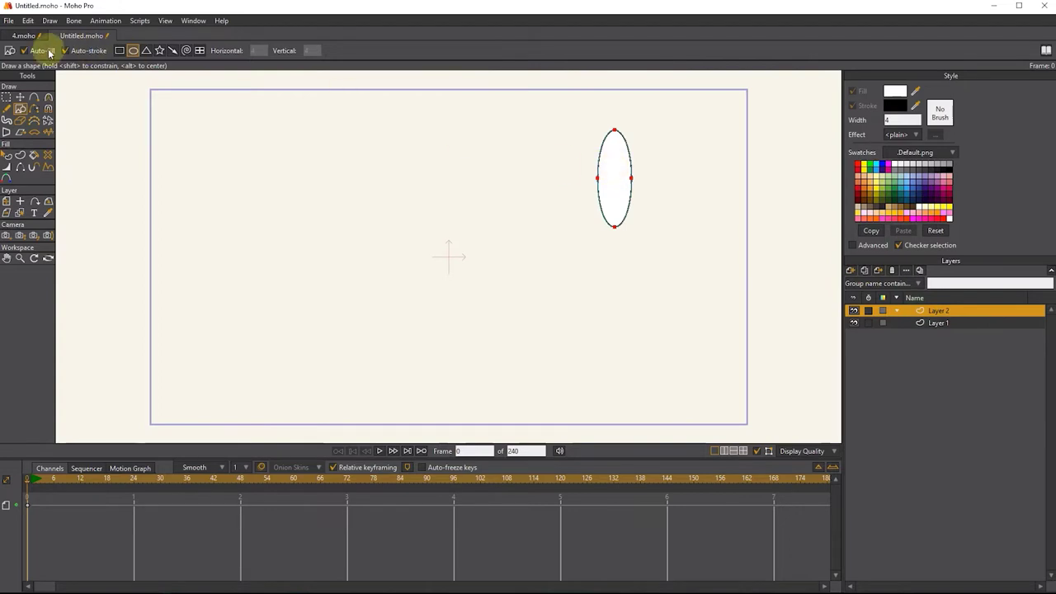
click(865, 271)
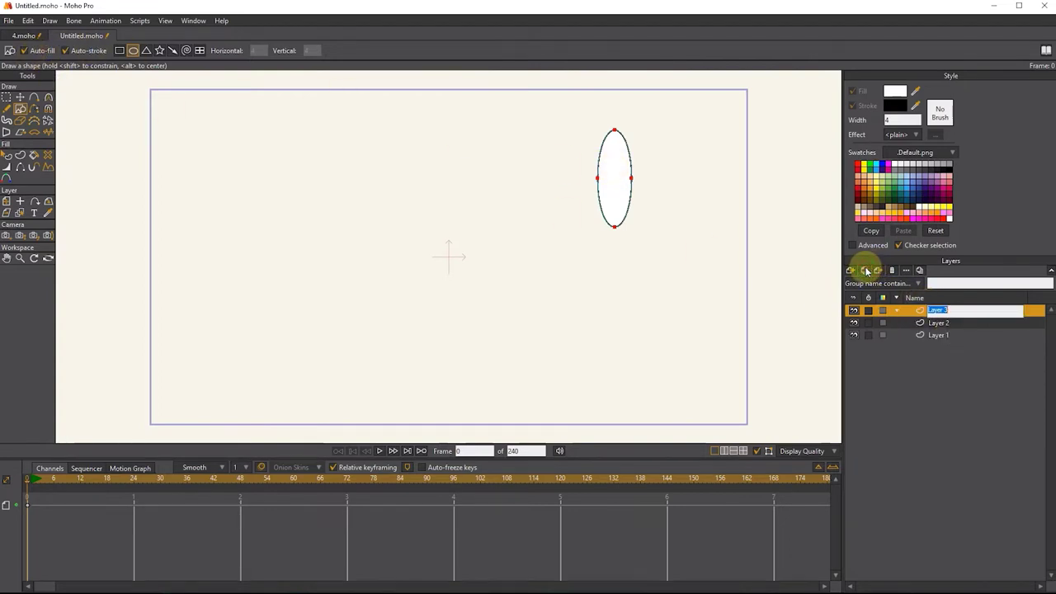
click(940, 325)
Move the Layer 2 and Layer 3 ovals down beneath the first, shrinking the bottom oval.
click(18, 97)
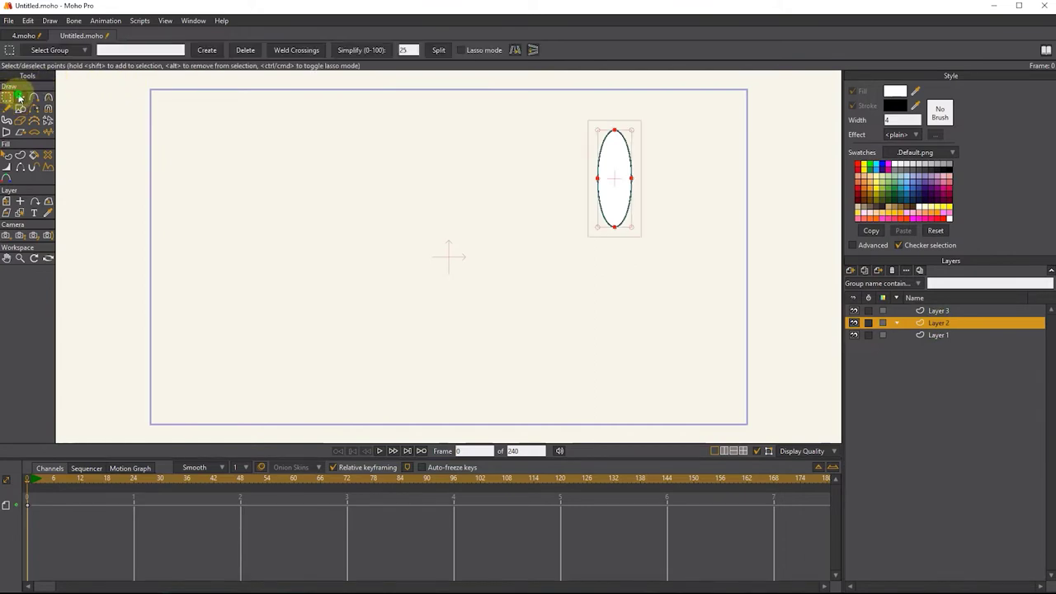
drag(615, 168, 615, 242)
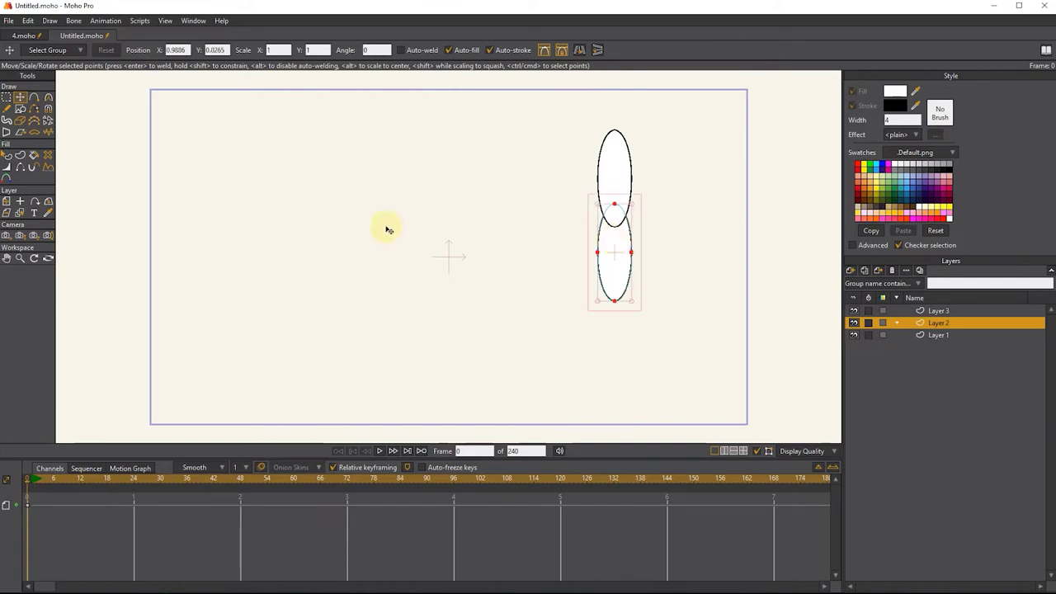
click(937, 313)
drag(613, 170, 627, 328)
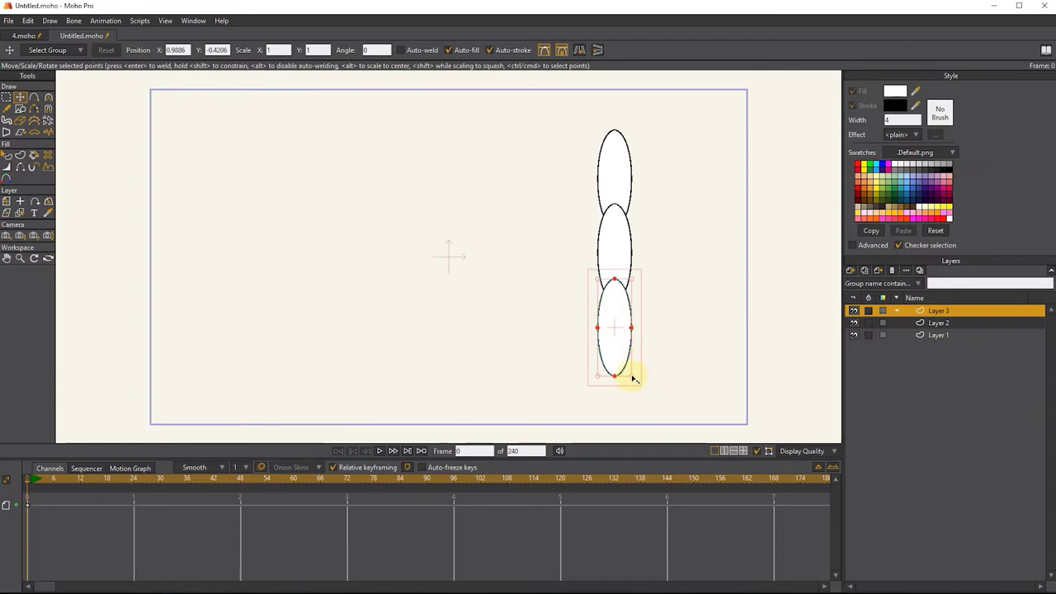
drag(633, 378, 625, 352)
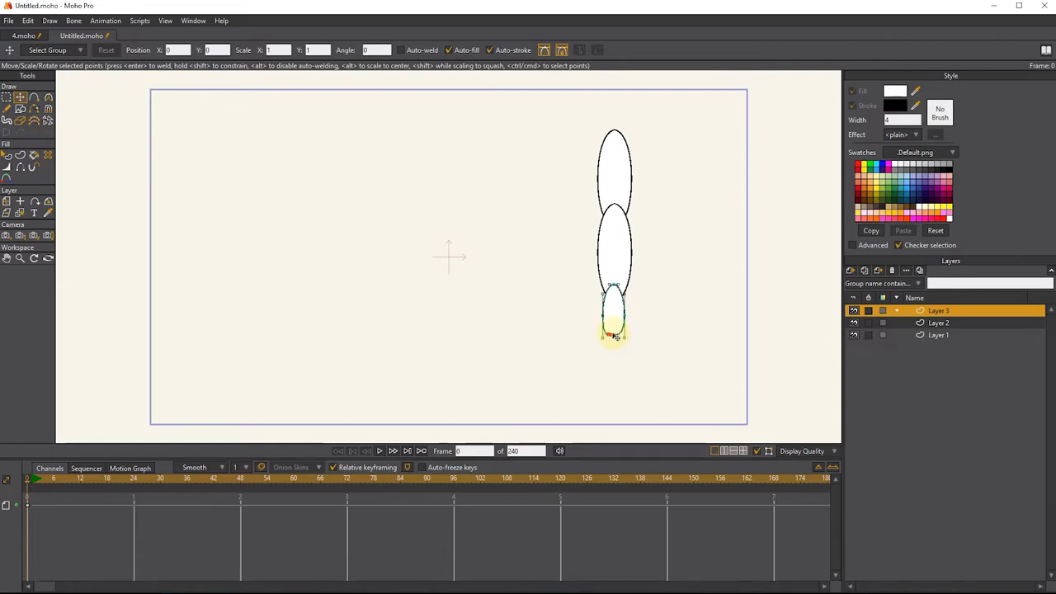
click(613, 141)
scroll(668, 213, up, 2)
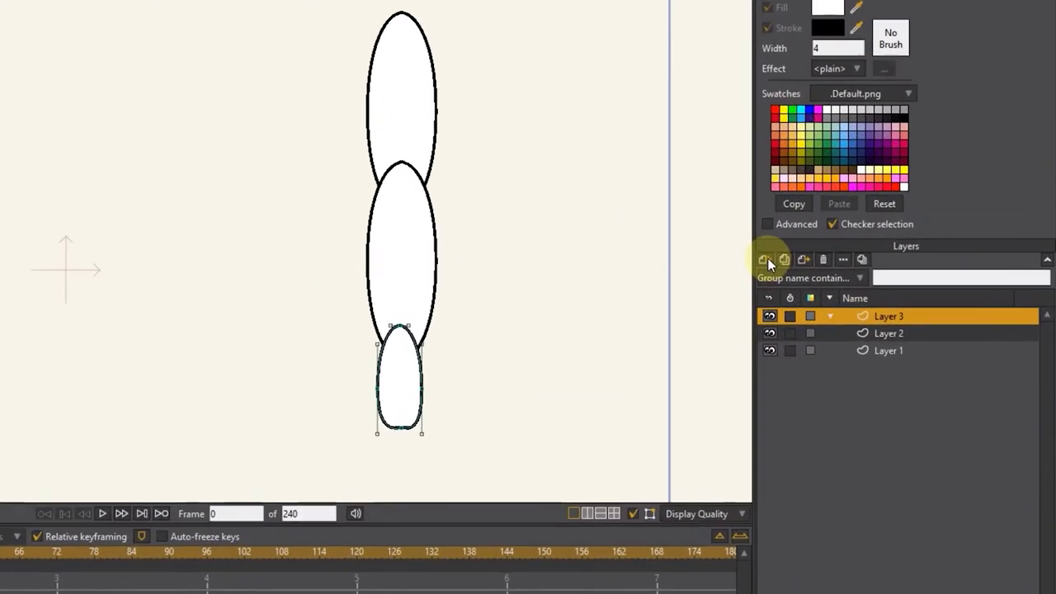
Add a new bone layer named Layer 4.
click(766, 259)
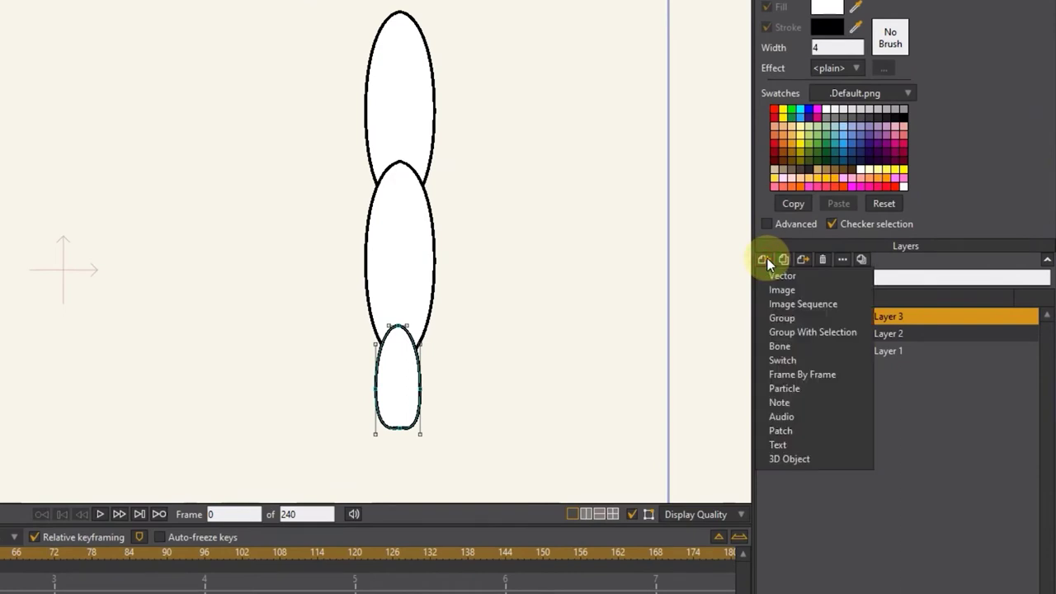
click(786, 345)
key(Return)
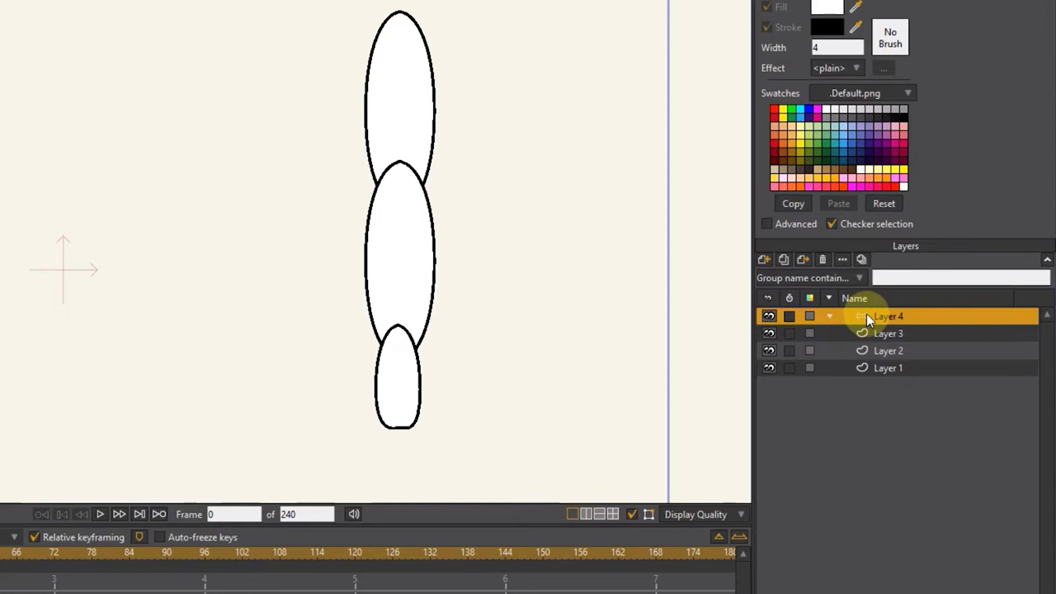
Move Layers 1, 2 and 3 inside bone layer Layer 4 and show its nested layers.
click(893, 352)
click(891, 368)
shift+click(898, 353)
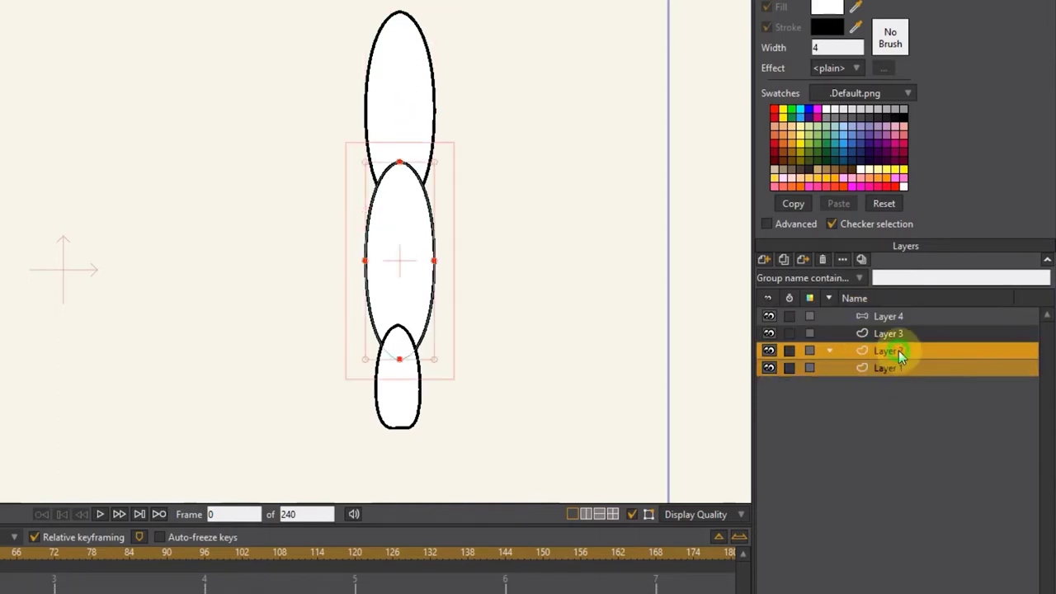
shift+click(898, 334)
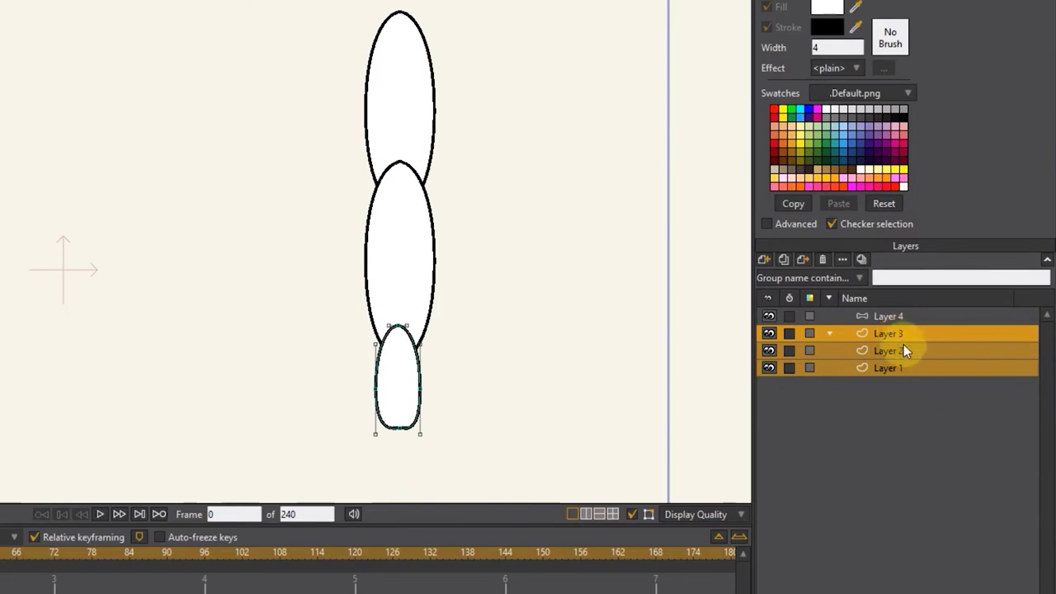
drag(893, 330, 893, 322)
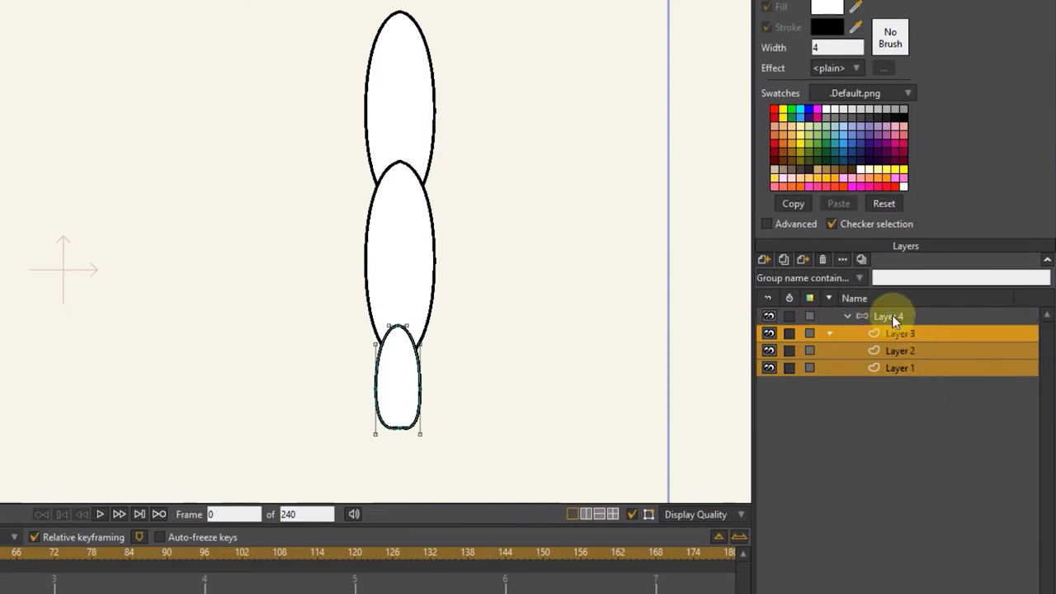
click(846, 316)
click(846, 316)
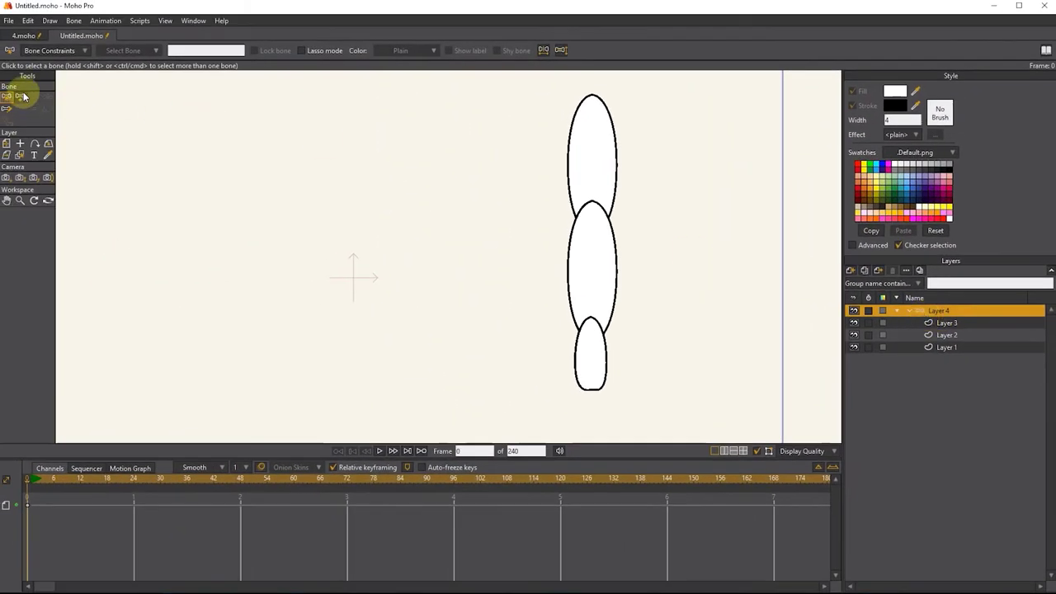
Draw a chain of connected bones down through the stacked ovals.
click(22, 97)
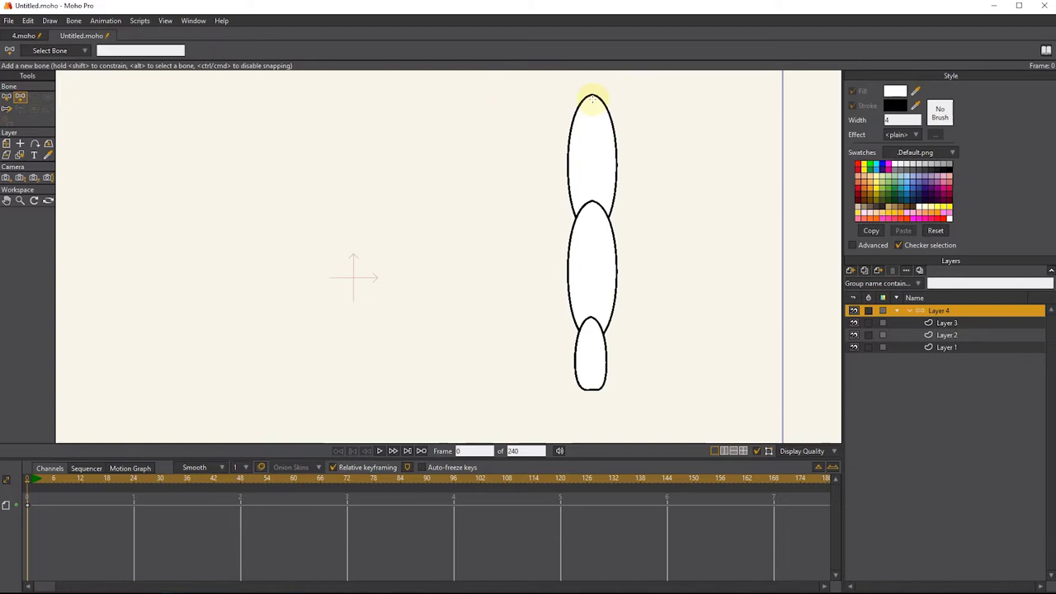
drag(592, 97, 591, 200)
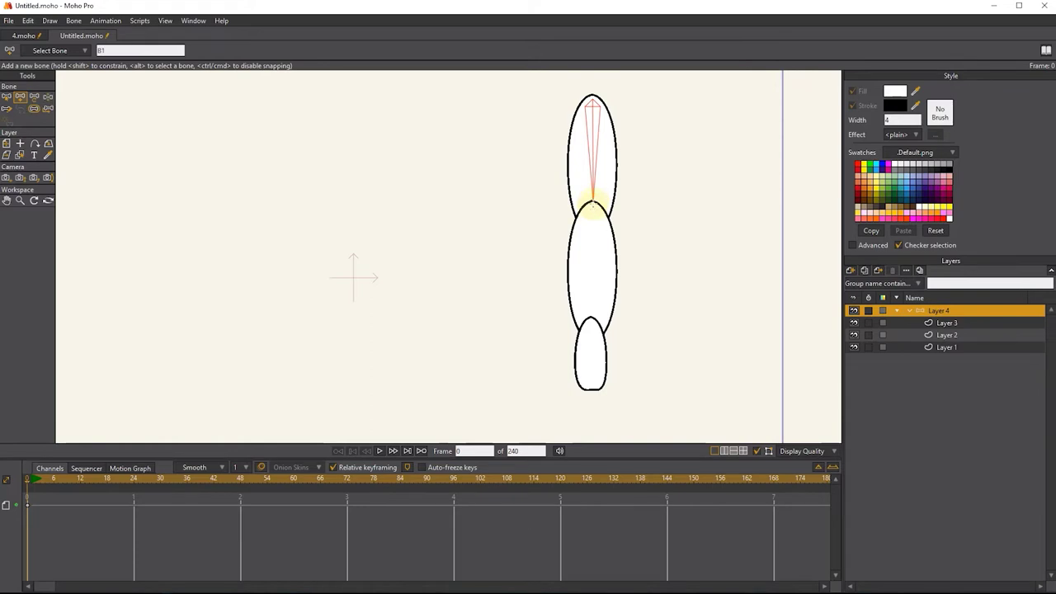
drag(591, 203, 590, 385)
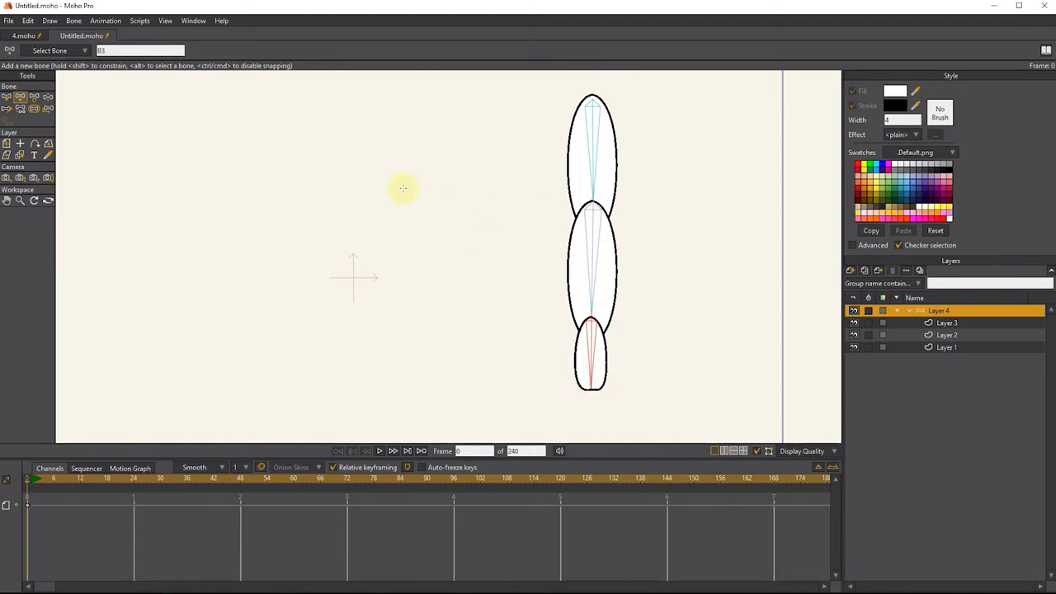
Shrink each bone's strength region to hug its oval, the bottom bone to 0.2928.
click(20, 108)
click(34, 108)
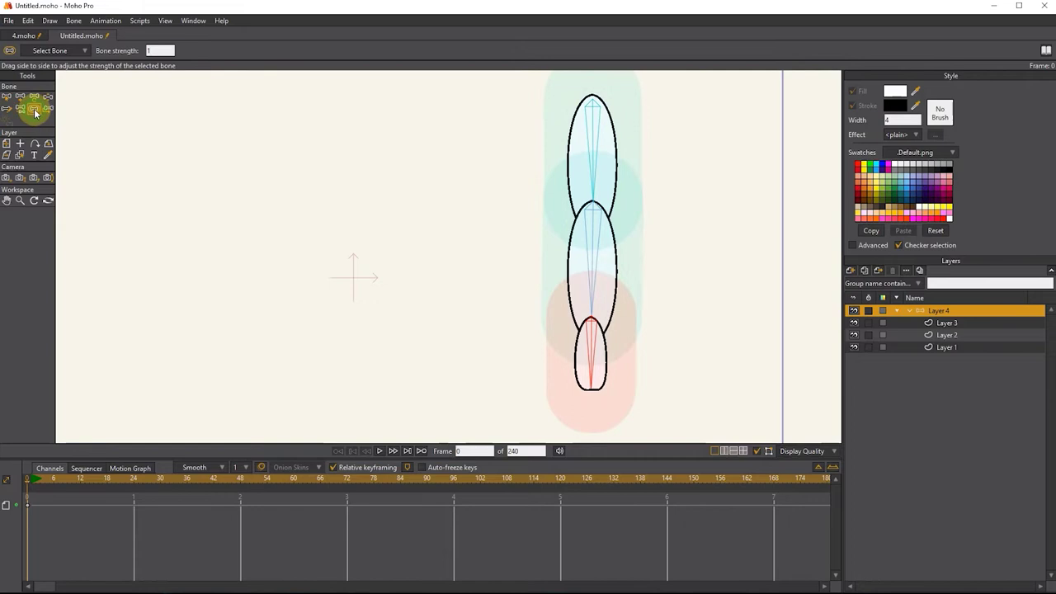
drag(542, 200, 475, 286)
drag(545, 343, 490, 356)
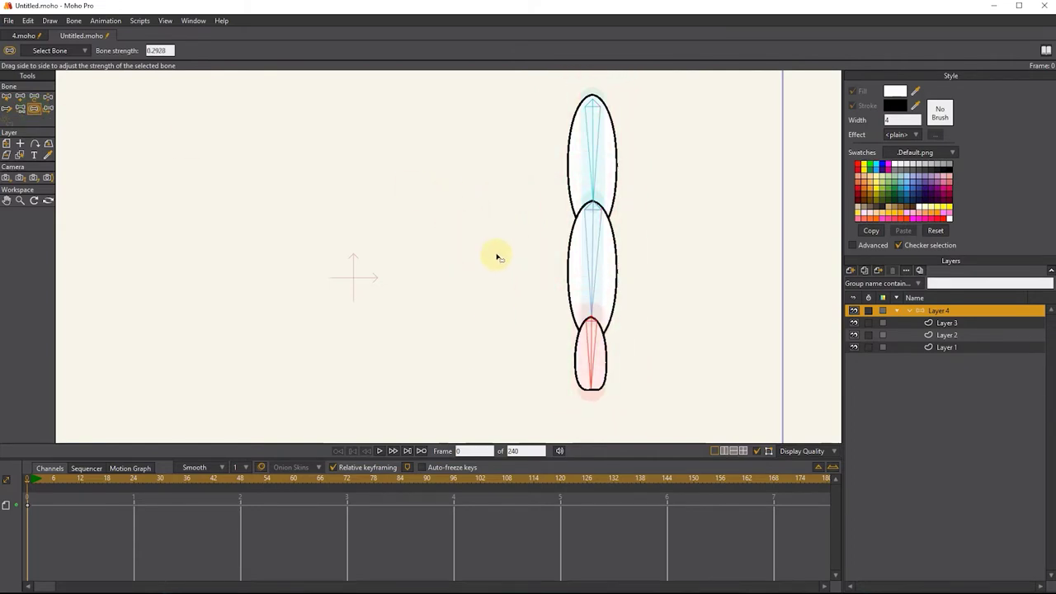
Bend the arm toward the lower left with its bones, then swing it back nearly vertical.
click(48, 95)
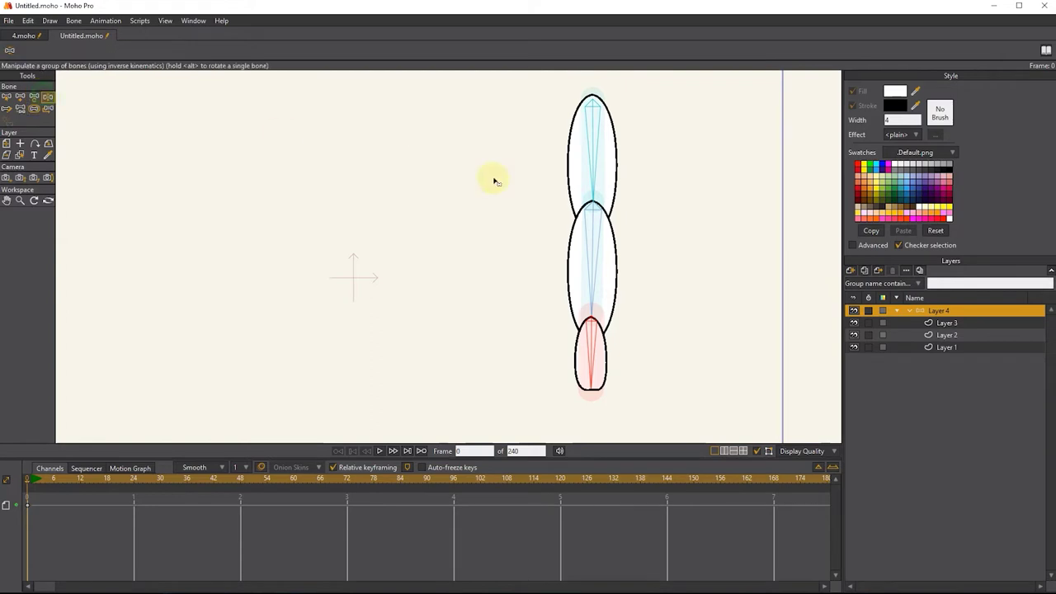
drag(594, 261, 505, 221)
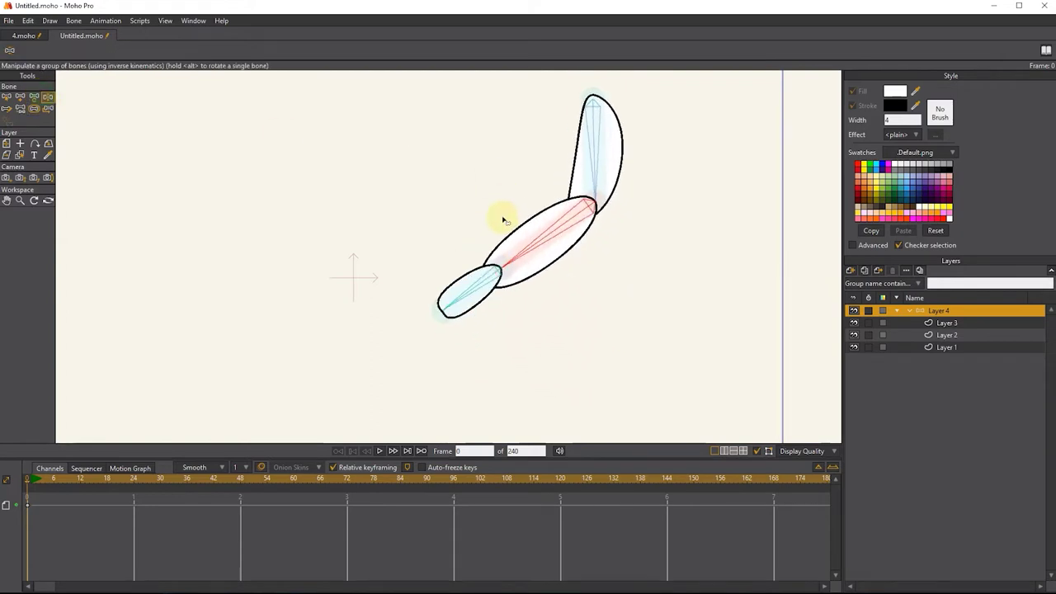
drag(481, 266, 417, 268)
click(505, 212)
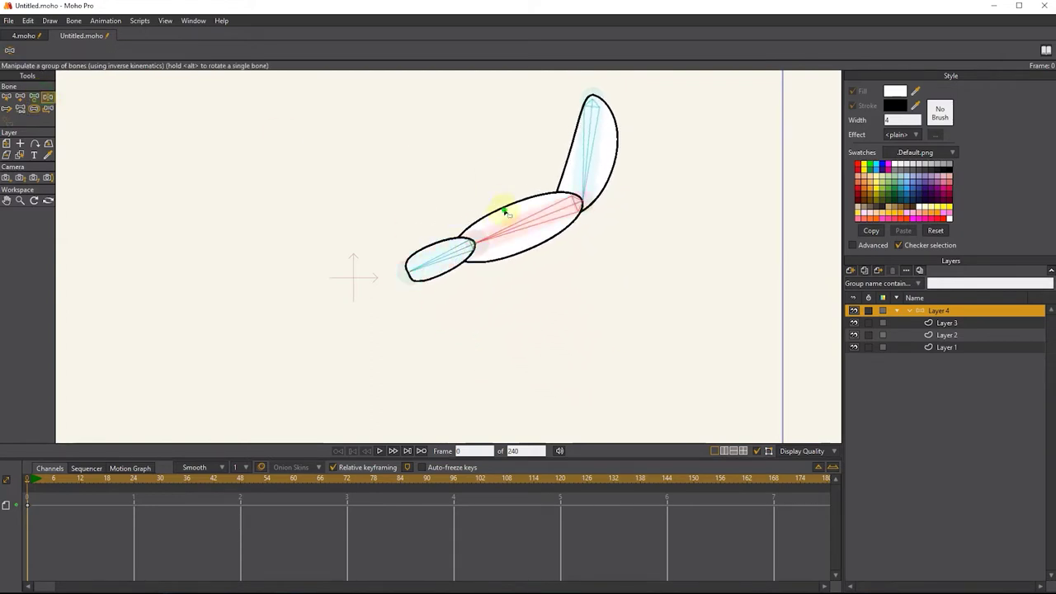
drag(504, 213, 572, 209)
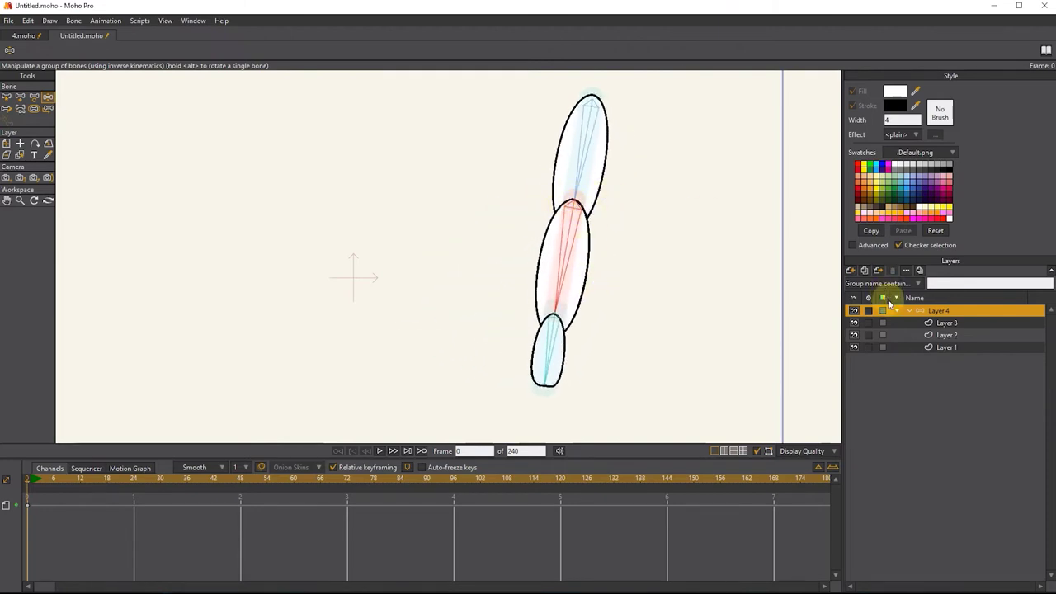
Add a patch layer above Layer 3 targeting Layer 2, creating Layer 2-Patch.
click(949, 323)
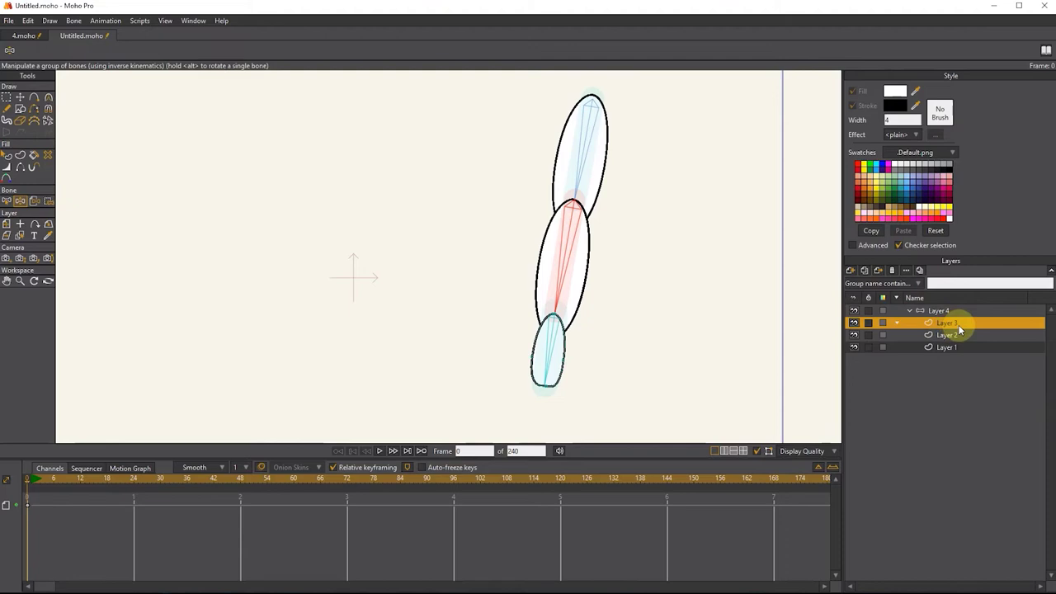
click(850, 270)
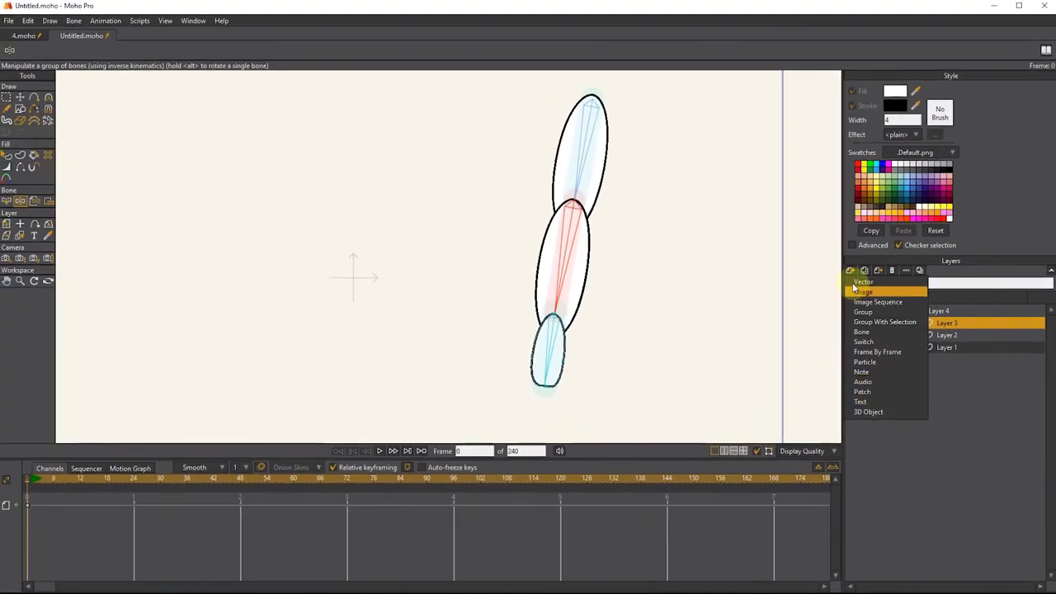
click(877, 395)
drag(288, 175, 363, 167)
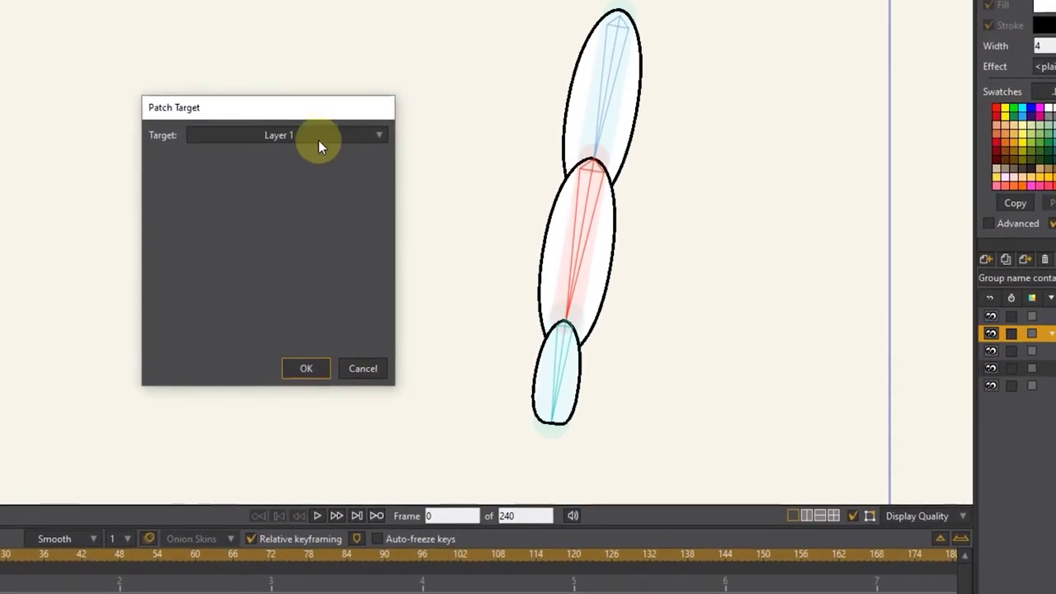
click(318, 137)
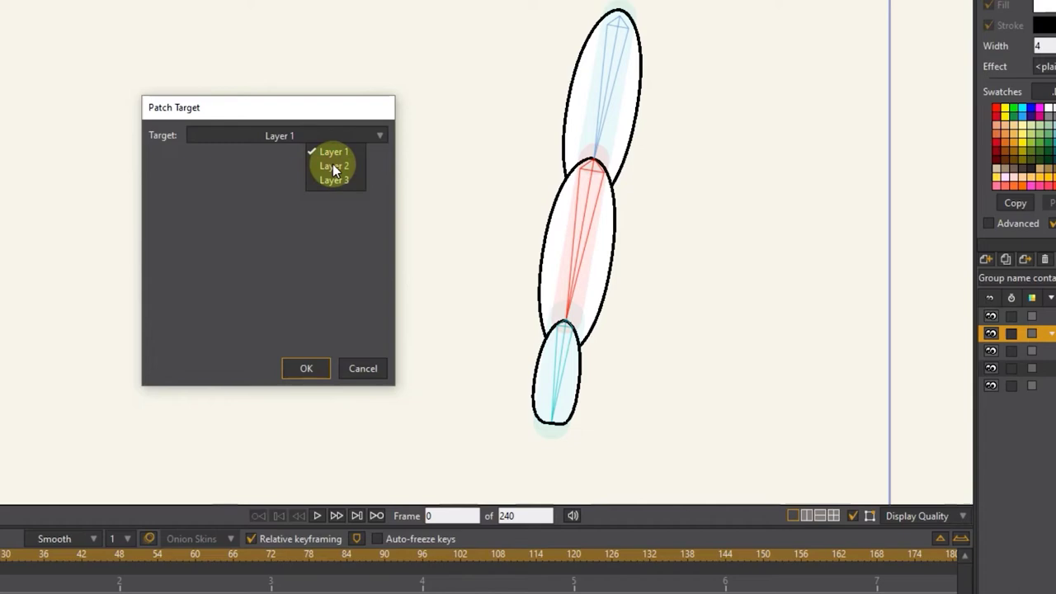
click(332, 164)
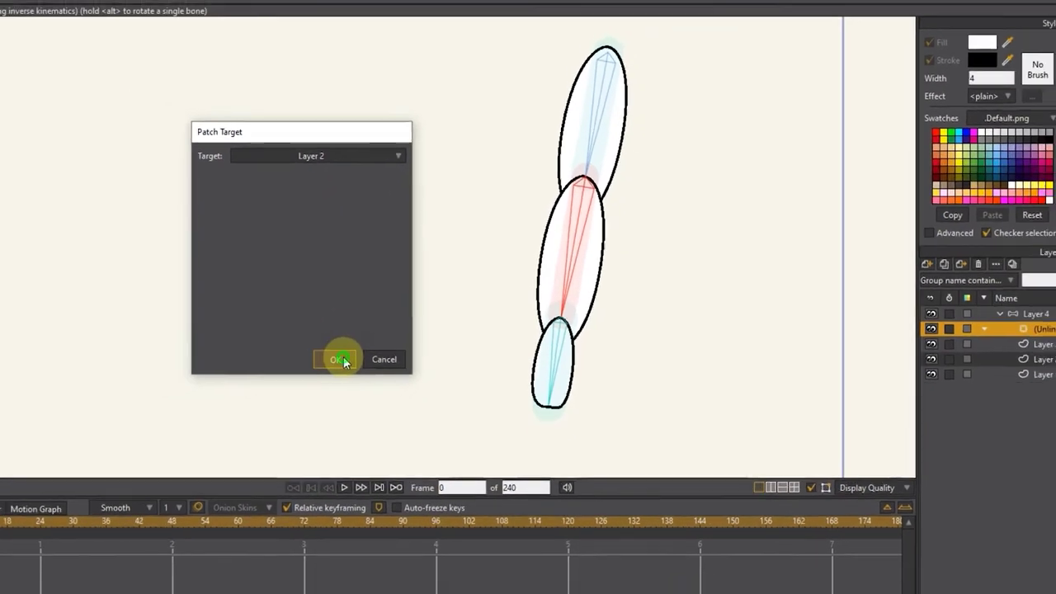
click(316, 367)
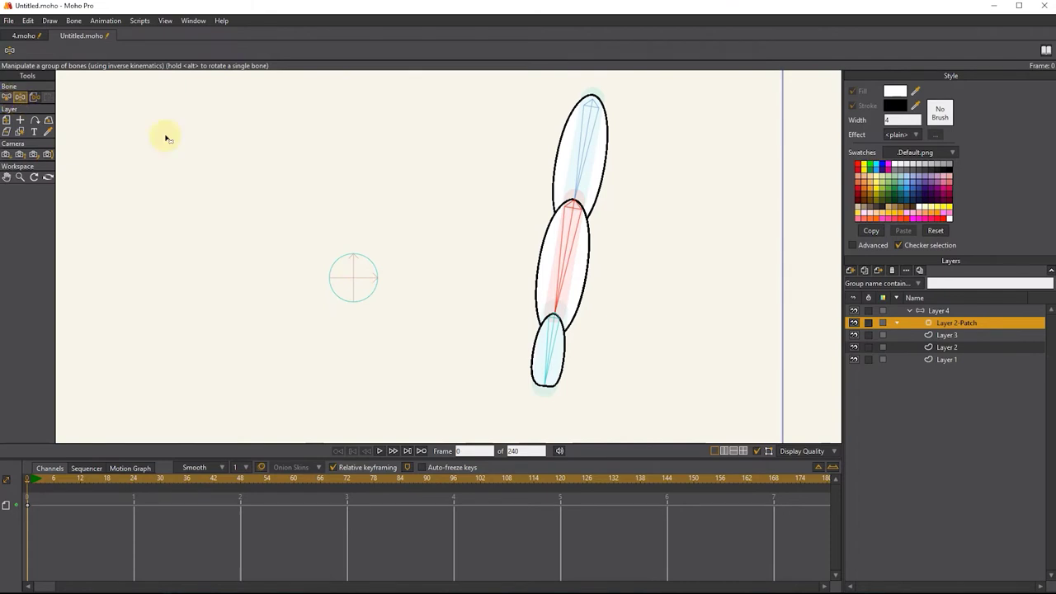
Move the patch circle onto the middle–lower oval joint and scale it down to 0.6961.
click(6, 121)
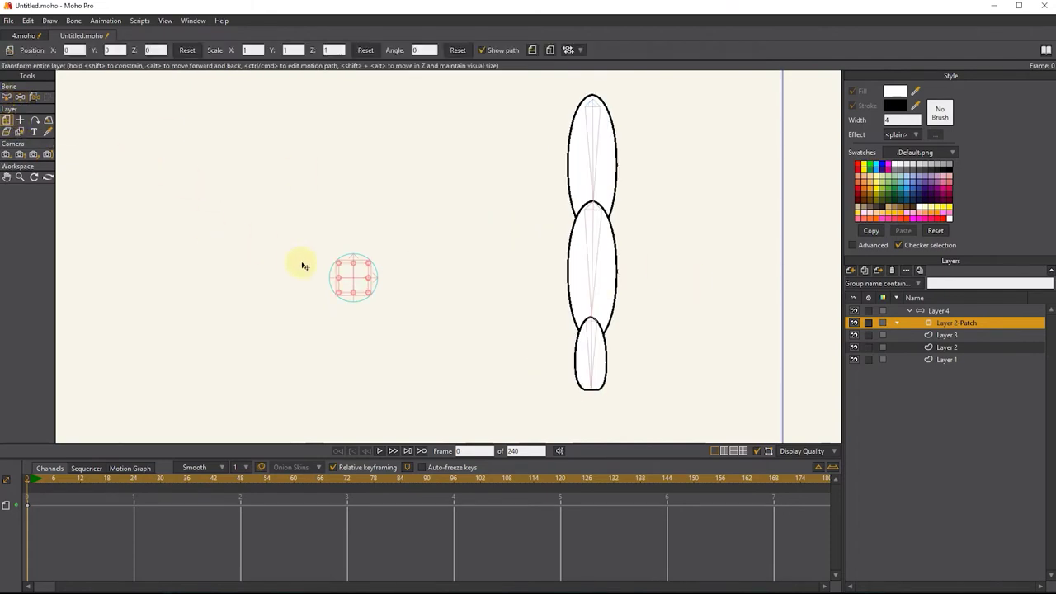
drag(359, 284, 584, 327)
scroll(599, 335, up, 3)
scroll(599, 335, up, 1)
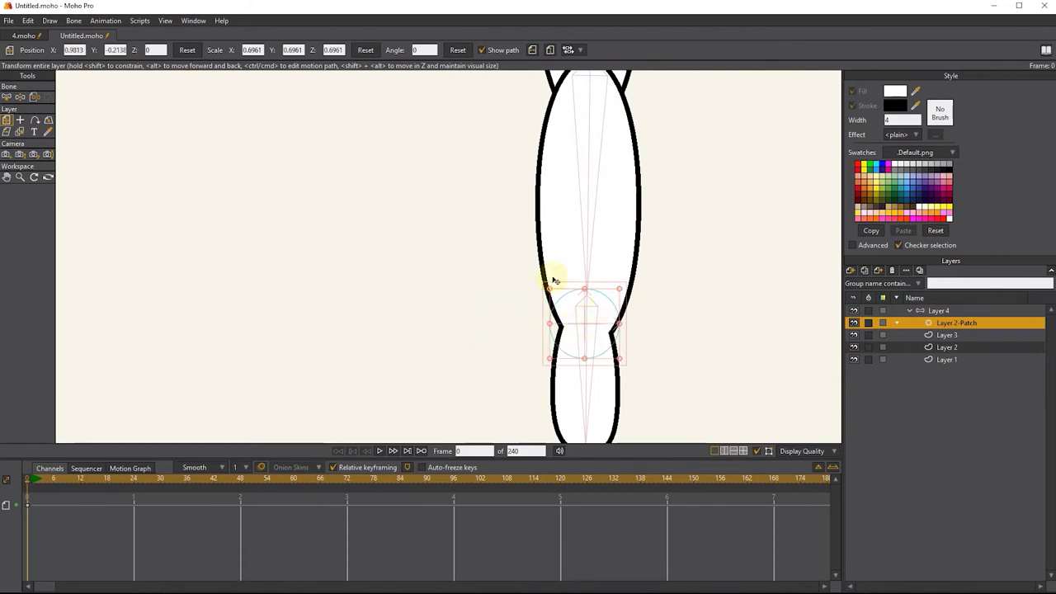
scroll(553, 278, down, 1)
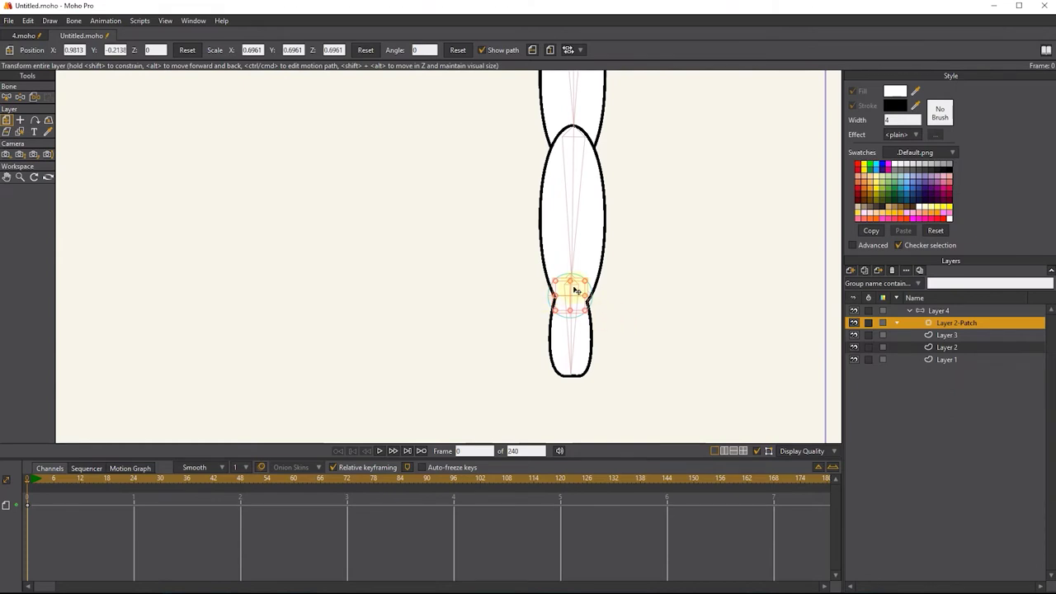
scroll(572, 302, up, 1)
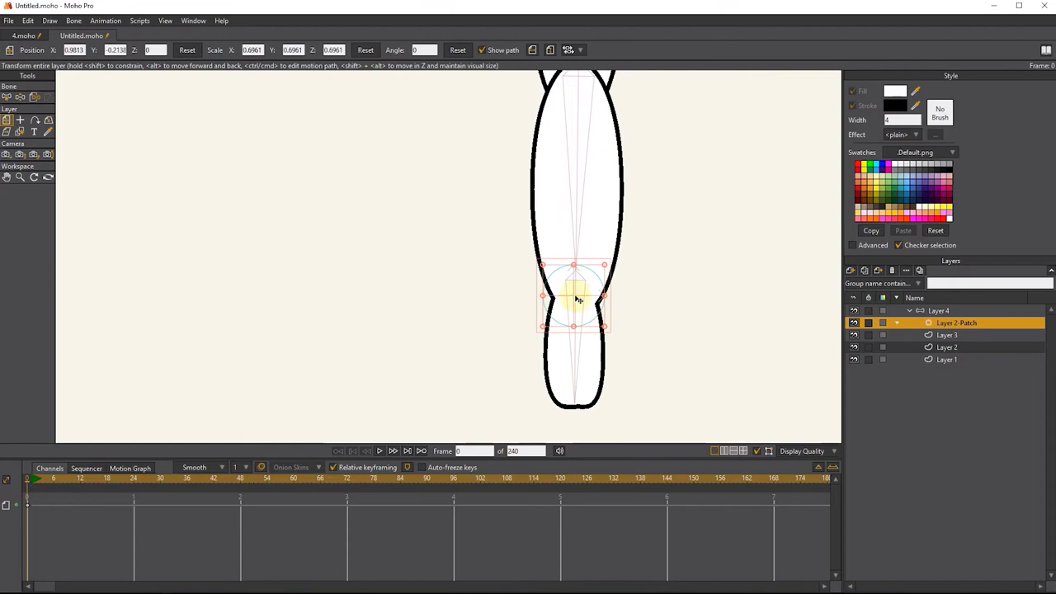
Bind Layer 2-Patch to the middle bone B2.
click(7, 97)
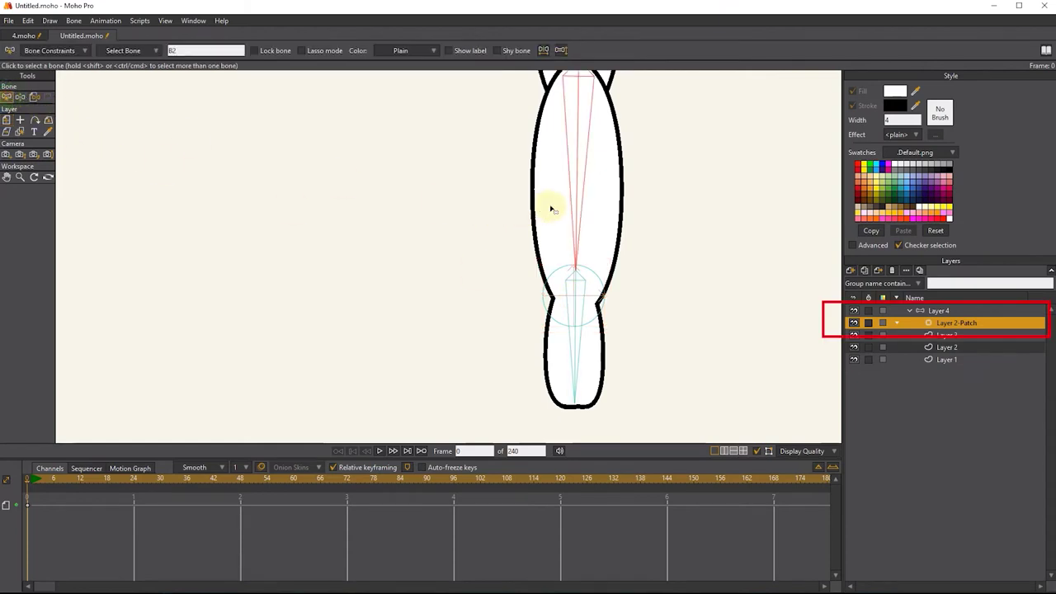
click(576, 197)
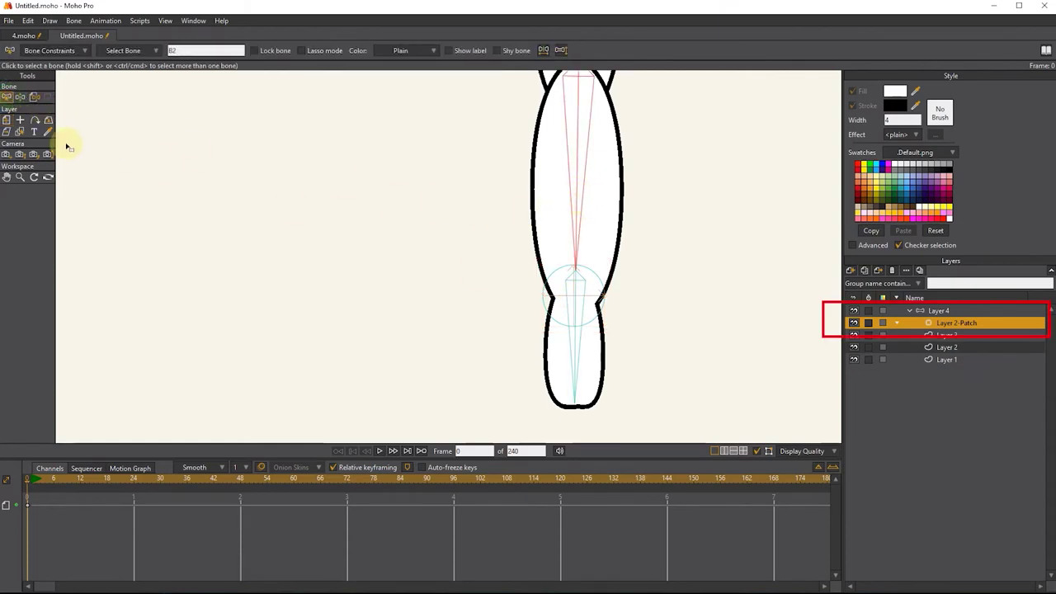
click(34, 97)
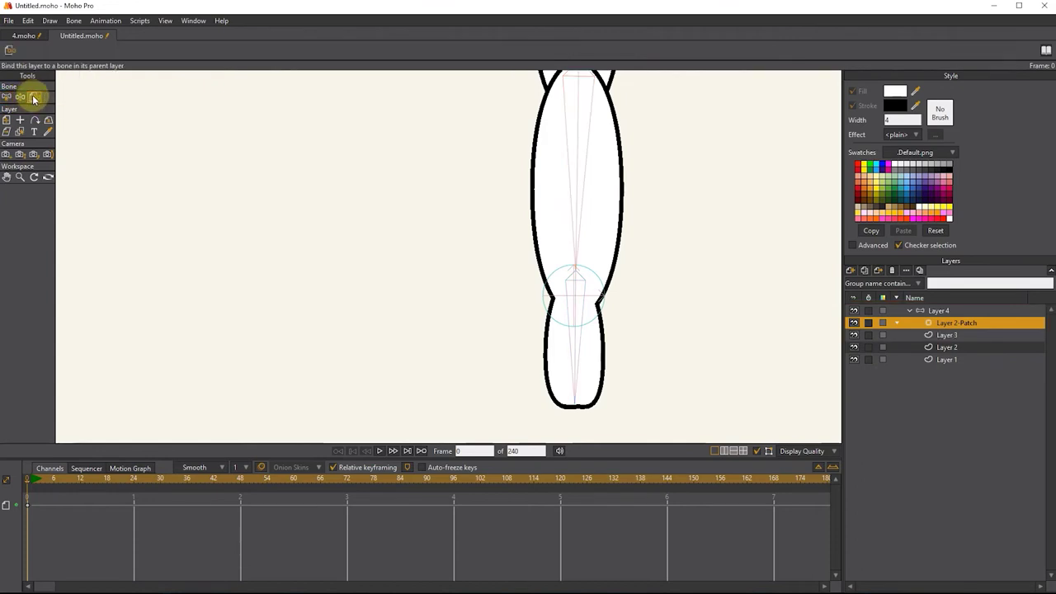
click(580, 180)
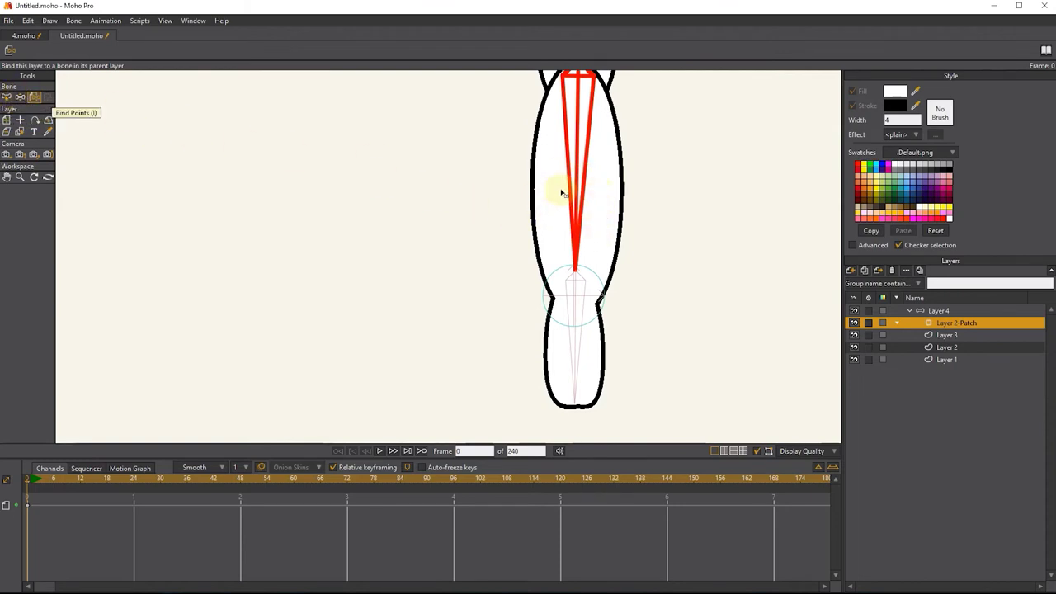
Bend the forearm to test the joint, then enlarge the patch to 1.1062 scale.
click(20, 97)
drag(576, 196, 565, 222)
drag(553, 353, 392, 296)
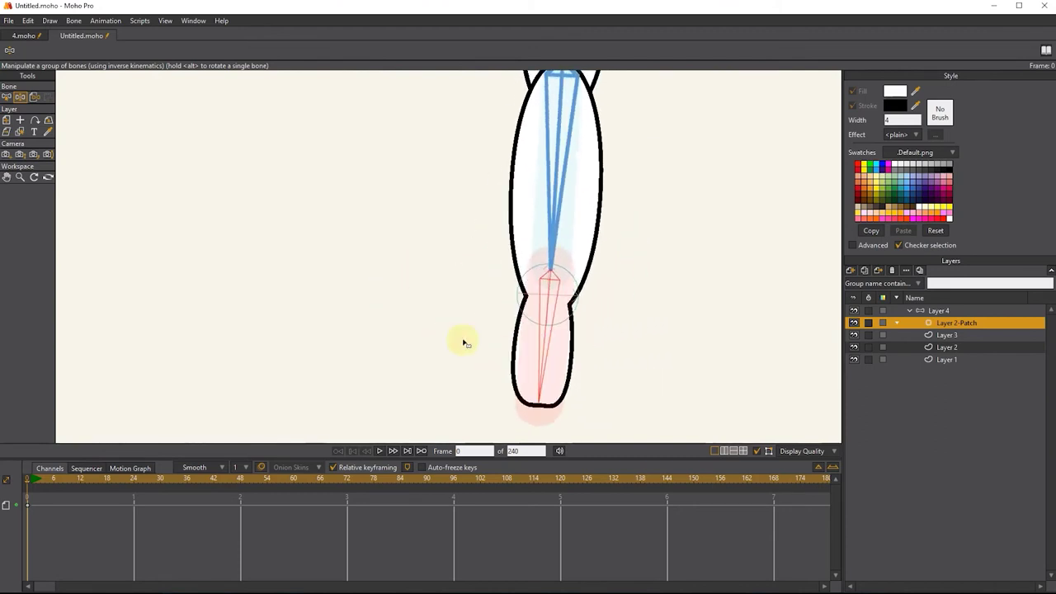
drag(462, 342, 515, 369)
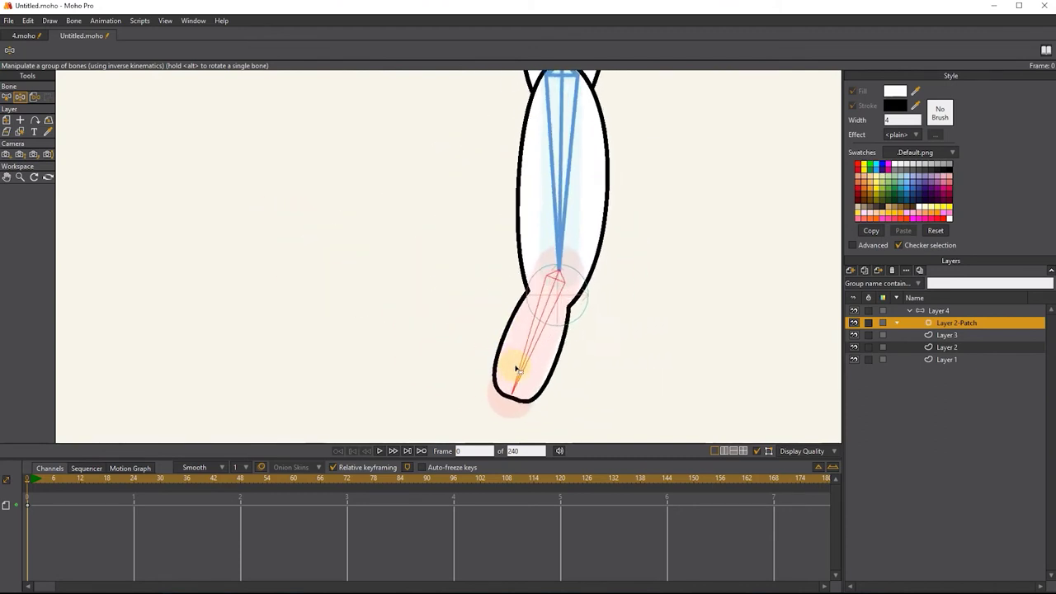
key(m)
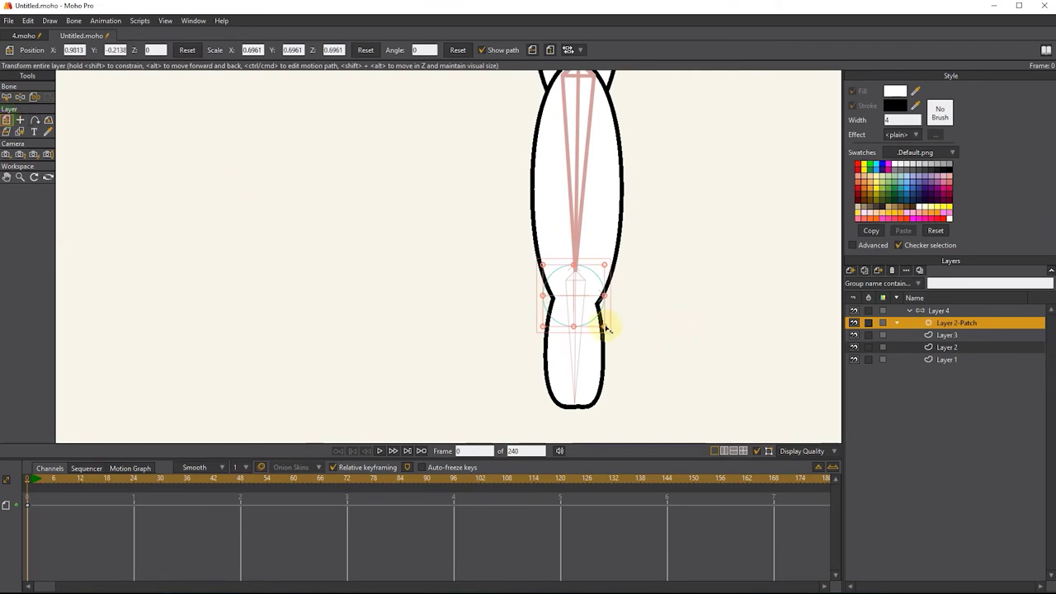
drag(606, 329, 623, 344)
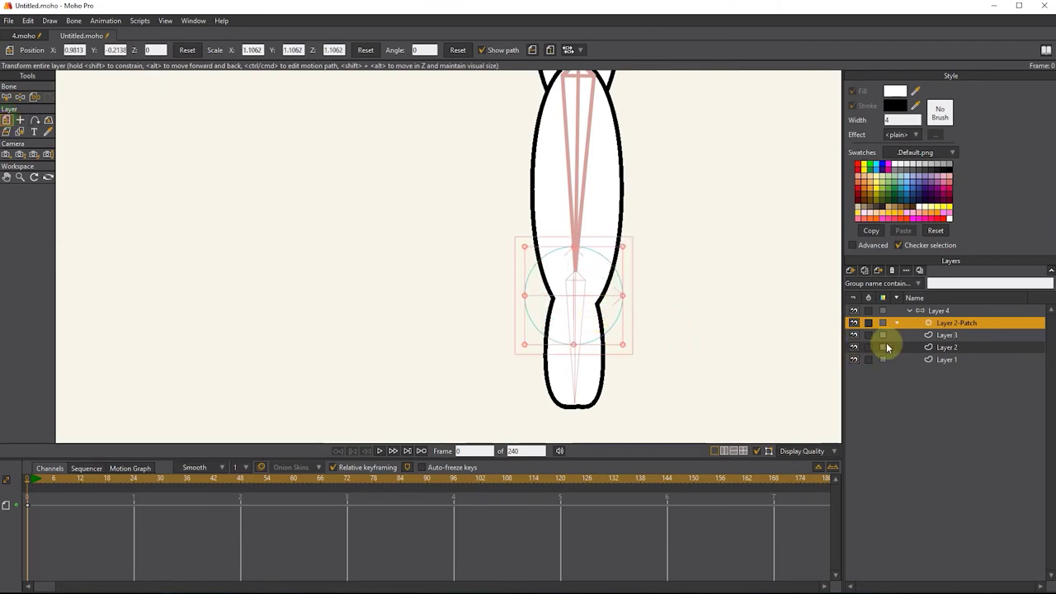
From Layer 4, pose the forearm bent at the lower joint, pointing horizontally left.
click(940, 310)
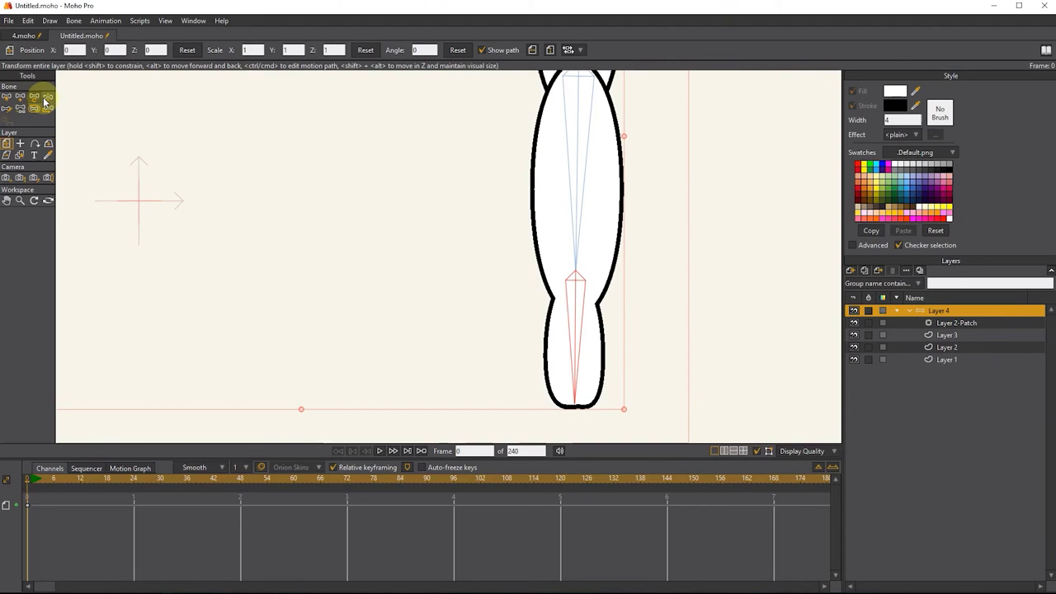
click(47, 98)
drag(576, 217, 545, 217)
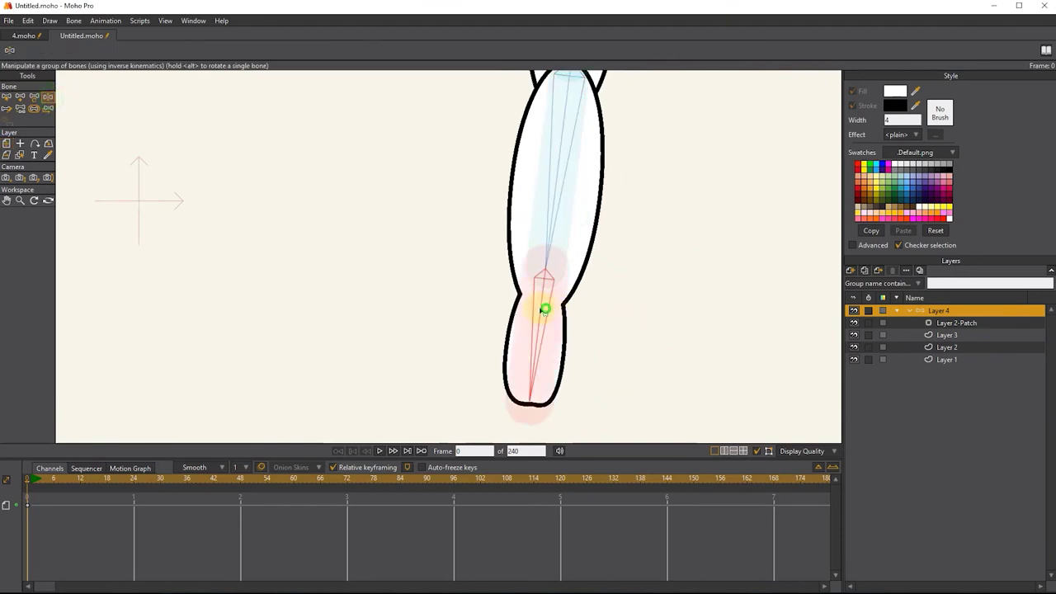
drag(544, 306, 436, 273)
drag(511, 233, 464, 210)
Insert a patch layer above Layer 2 with Layer 1 as its target, creating Layer 1-Patch.
click(949, 348)
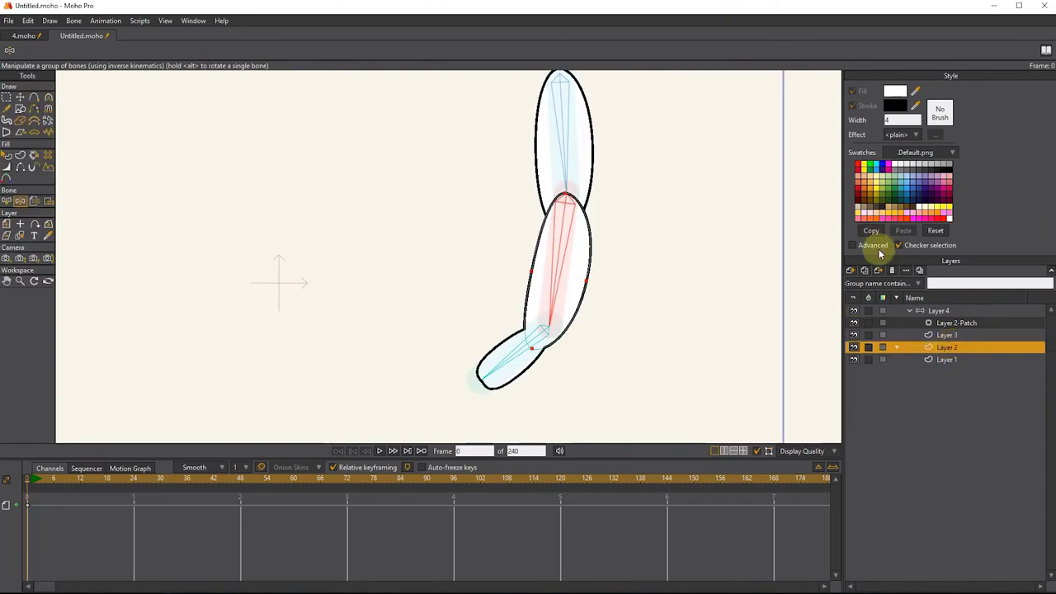
click(850, 271)
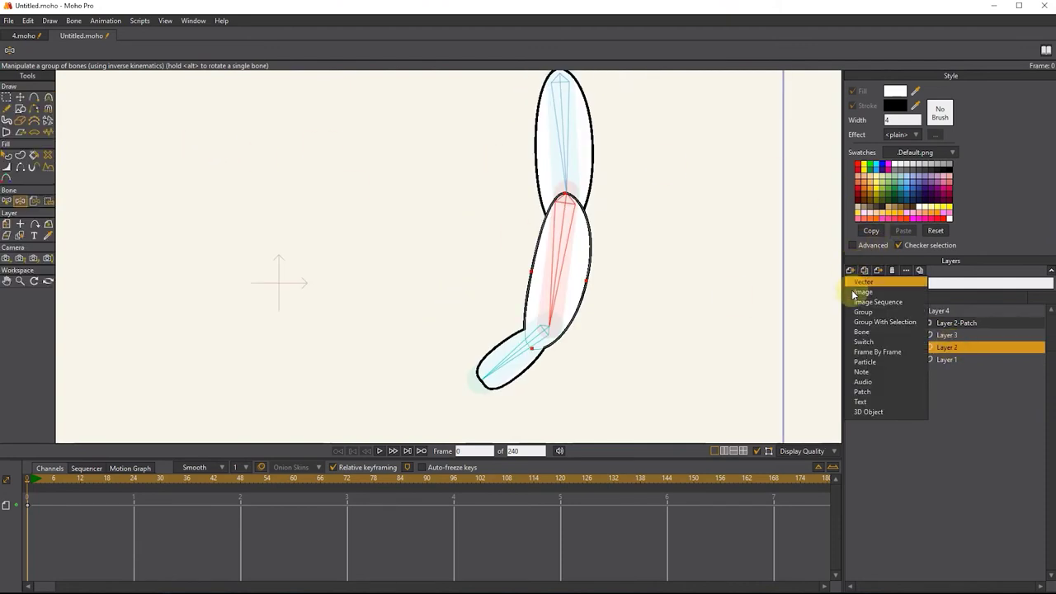
click(882, 391)
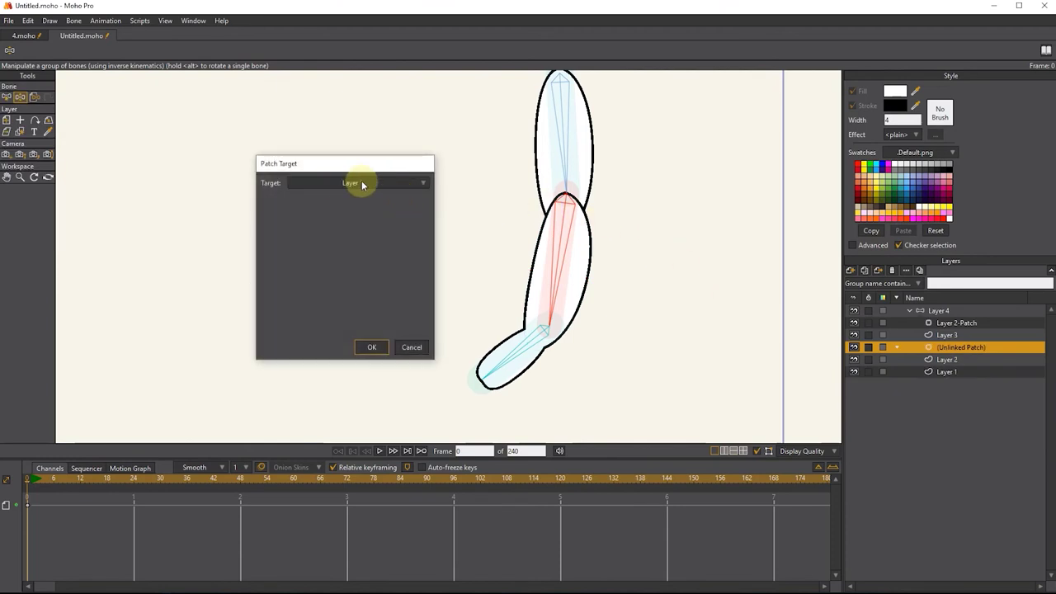
click(373, 348)
click(352, 183)
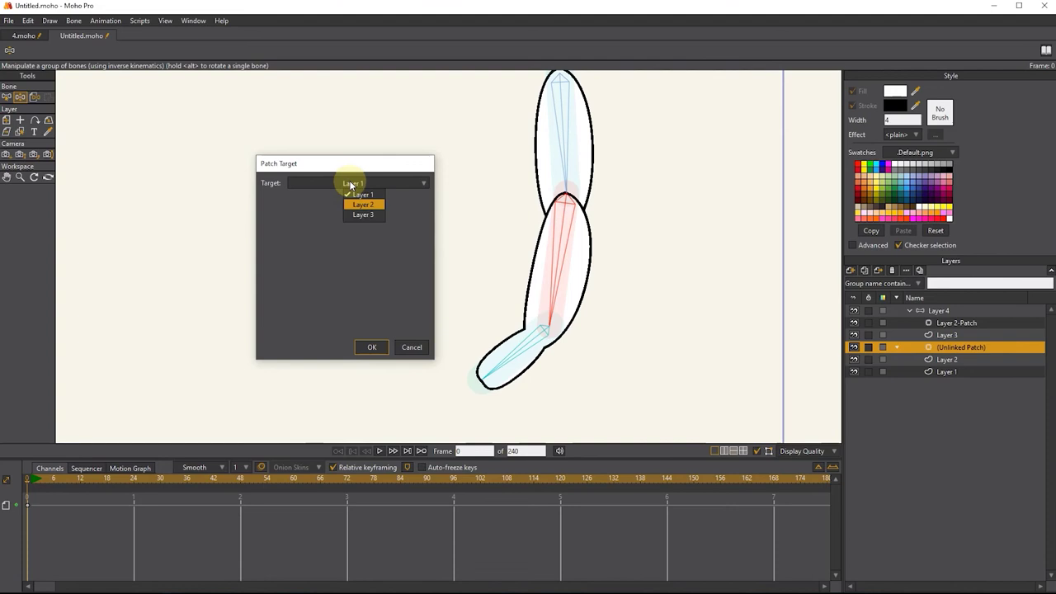
click(373, 347)
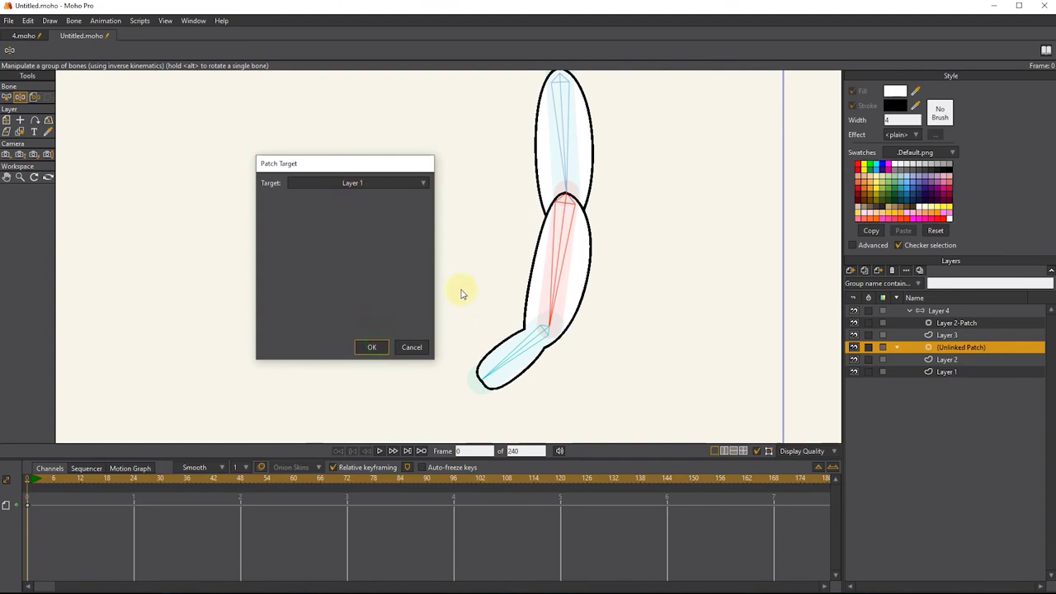
click(370, 347)
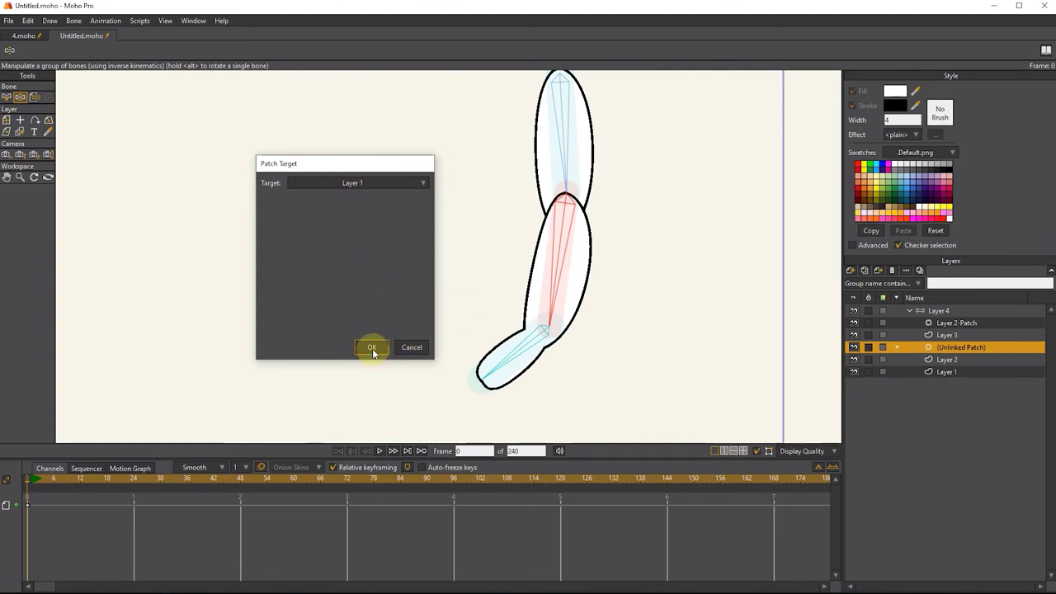
Position the Layer 1-Patch circle over the top–middle oval joint at 0.9833, 0.2644.
click(6, 122)
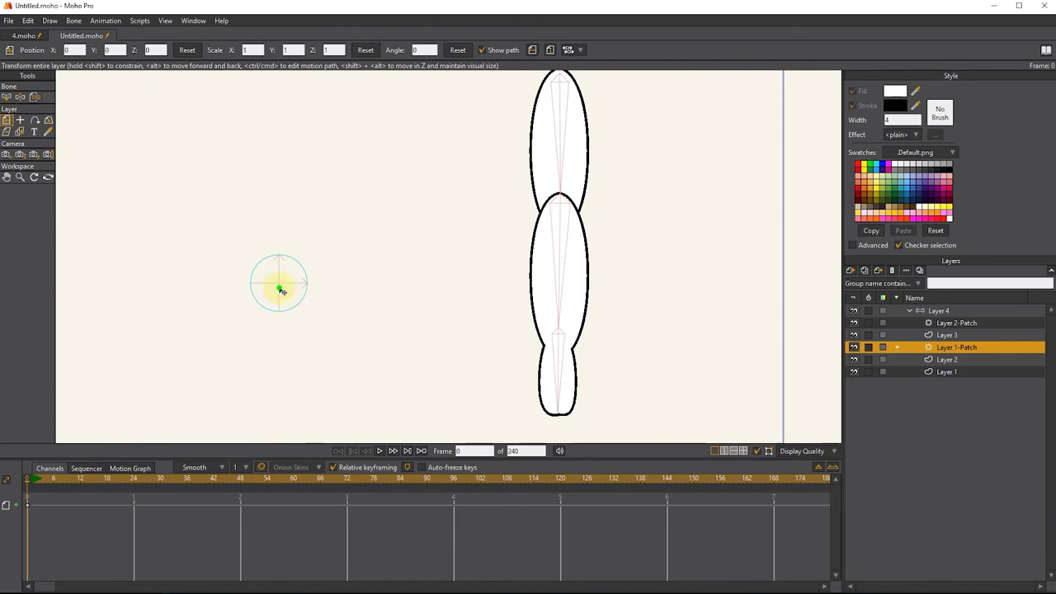
drag(280, 289, 558, 213)
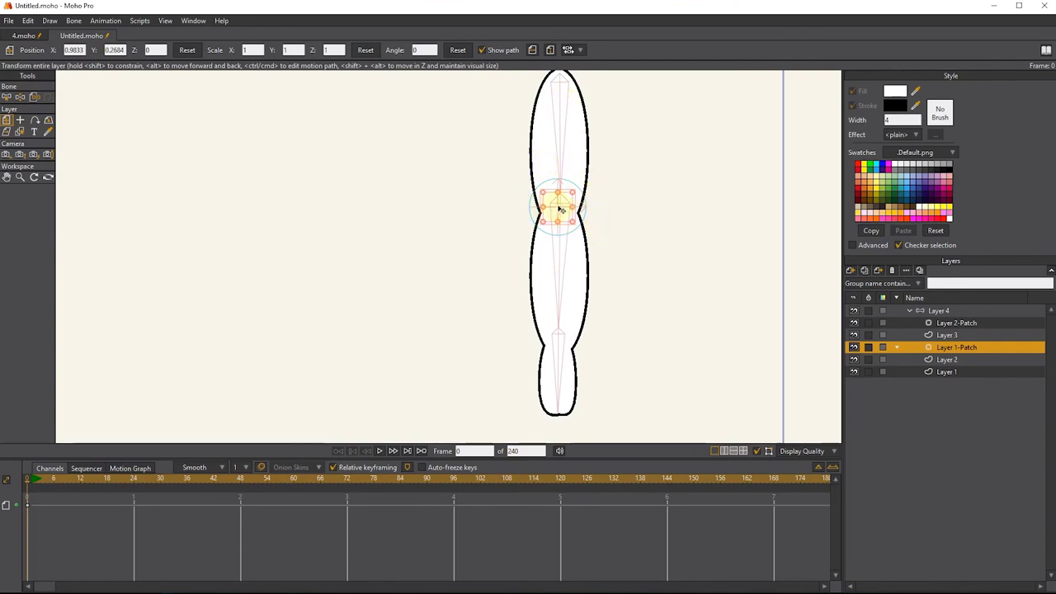
click(562, 209)
drag(562, 210, 561, 212)
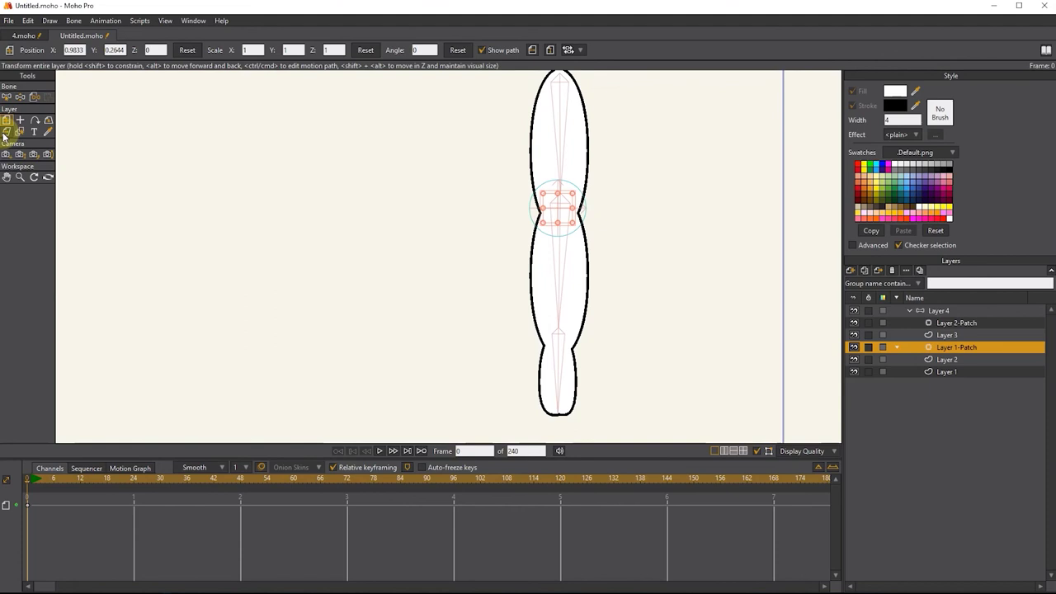
Bind Layer 1-Patch to the top bone and bend the arm toward the lower left to test.
click(21, 97)
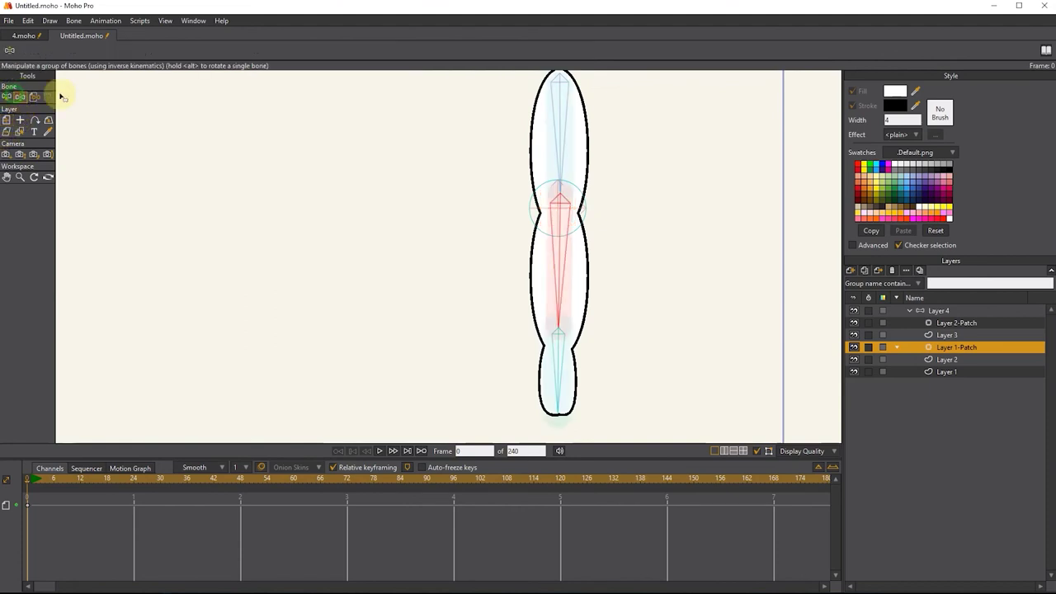
click(559, 125)
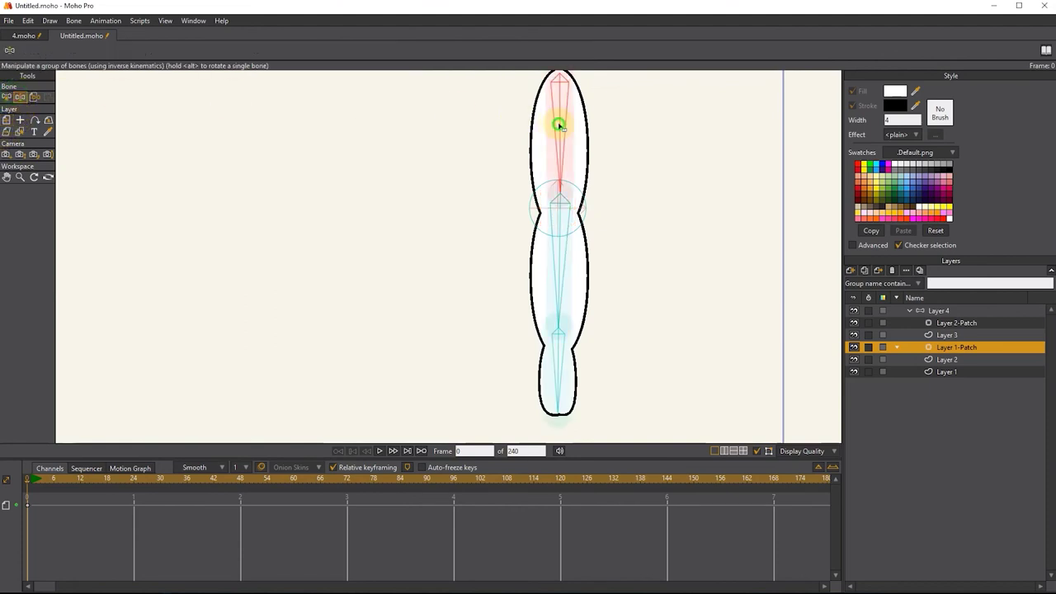
click(36, 97)
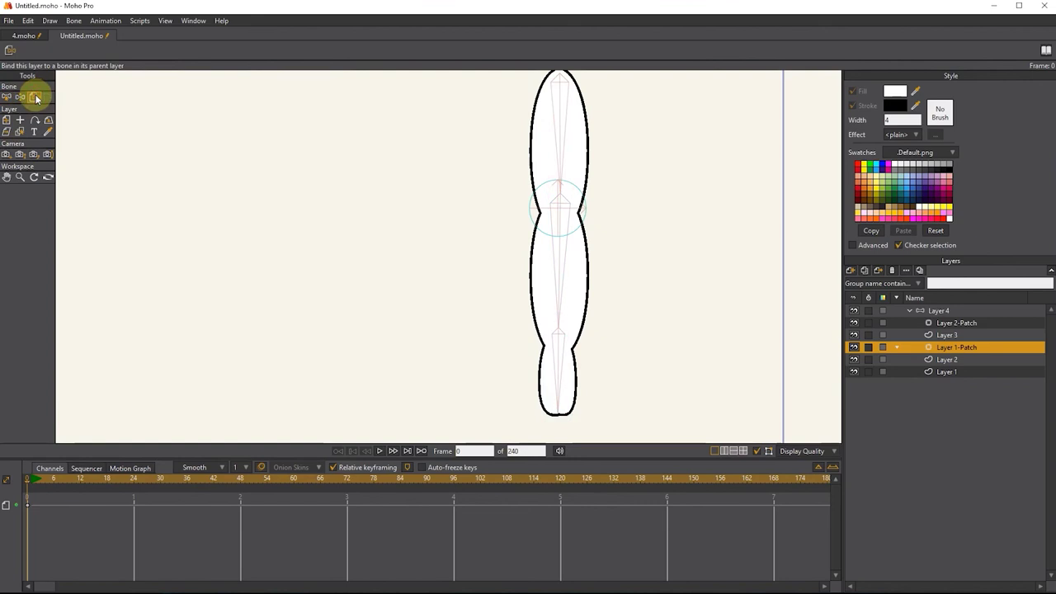
click(559, 136)
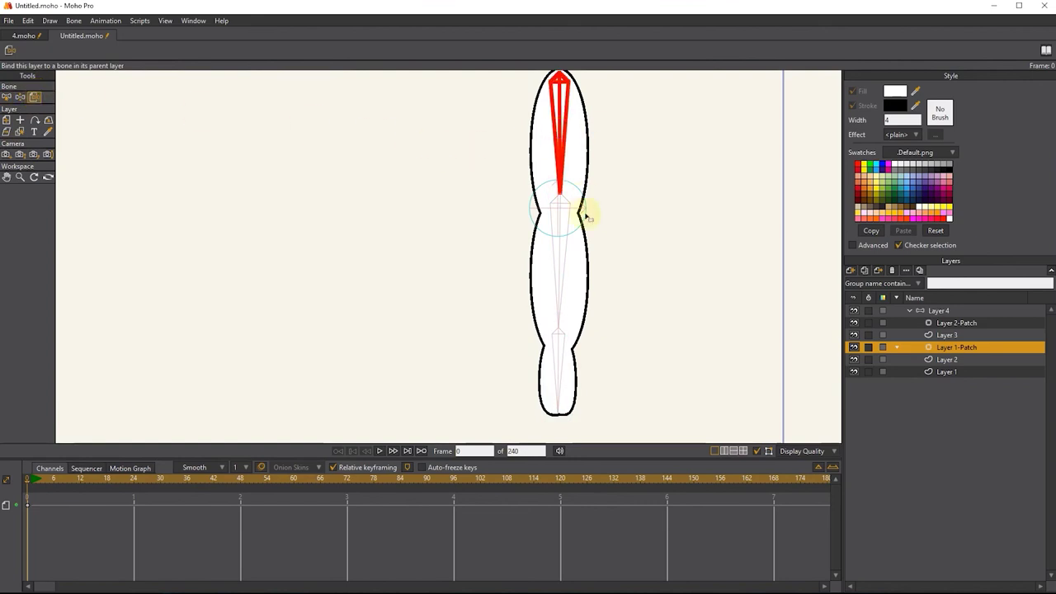
click(20, 97)
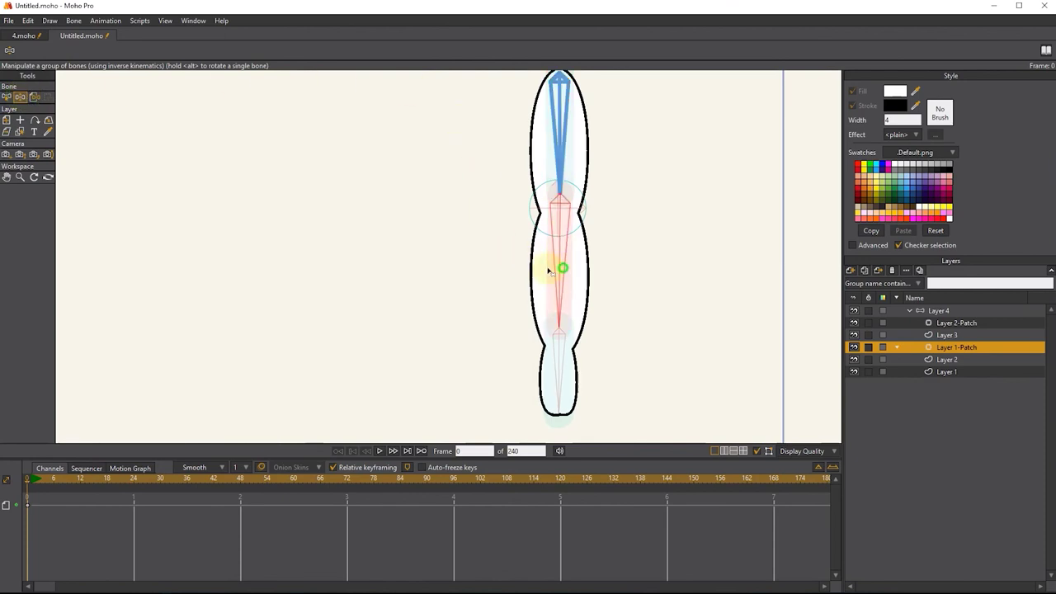
drag(561, 267, 411, 352)
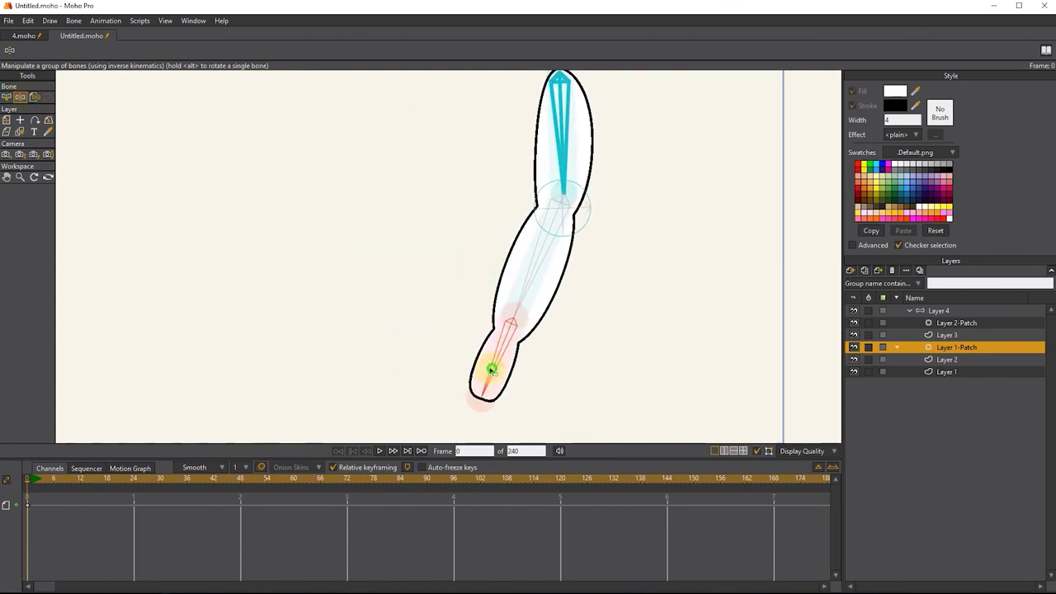